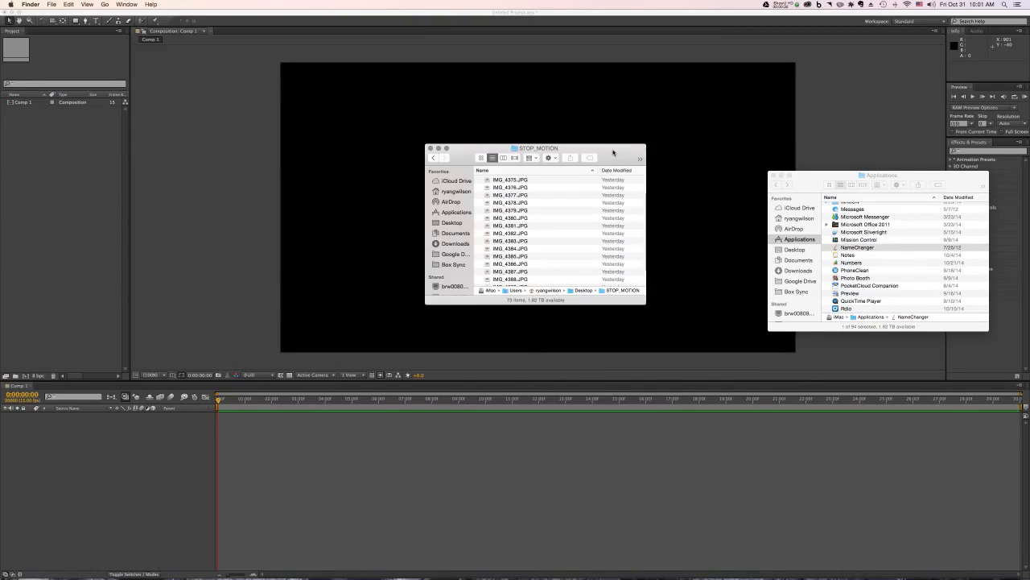
Open IMG_4375.JPG through IMG_4382.JPG together in Preview, flip through the frames in order, and quit Preview.
left_click(515, 180)
scroll(520, 192, "down", 3)
scroll(521, 191, "up", 3)
left_click(512, 235, "shift")
double_click(513, 235)
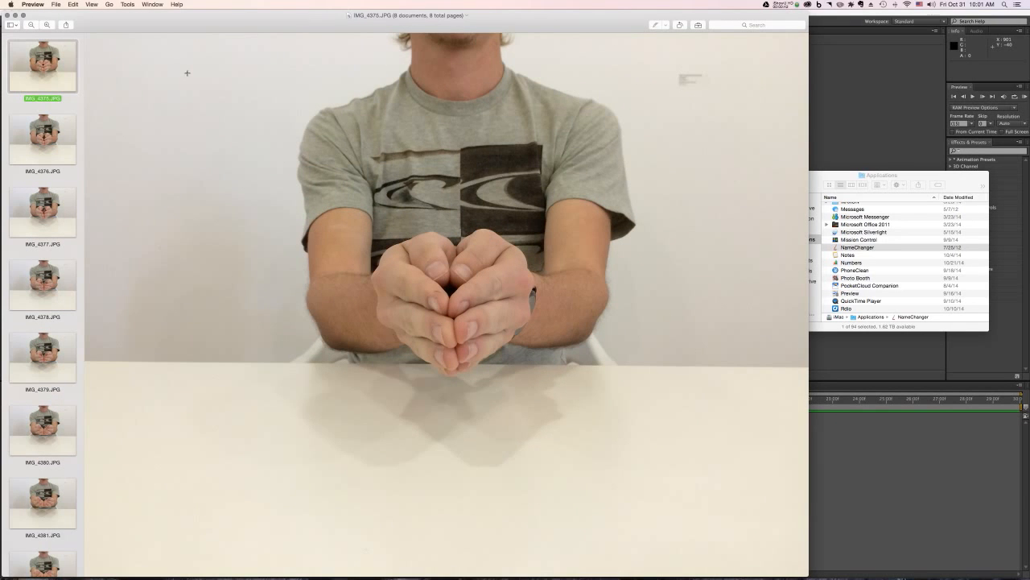
key("Down")
key("Down")
key("Down")
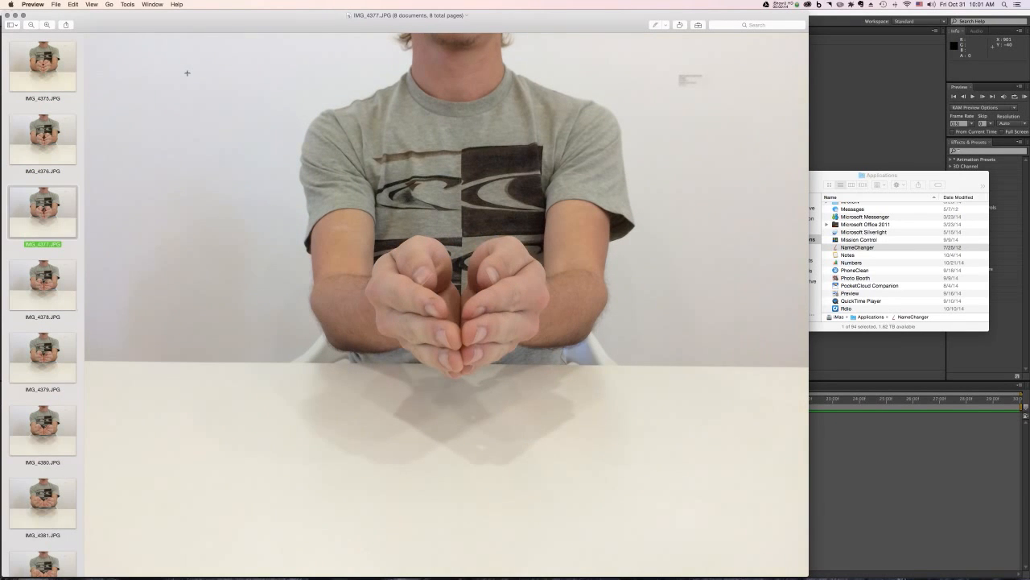
key("Down")
key("Down")
key("Down")
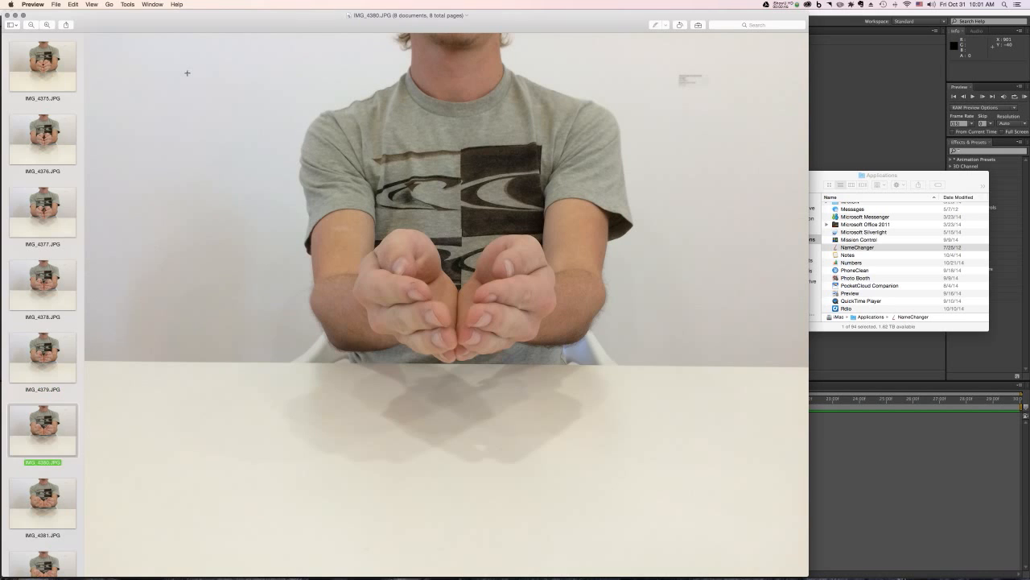
key("Down")
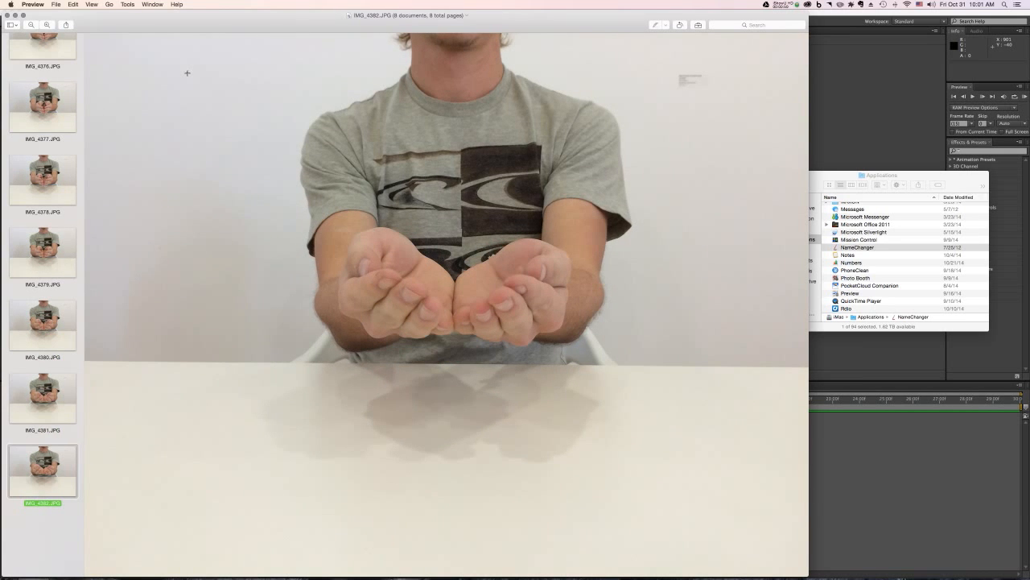
key("super+q")
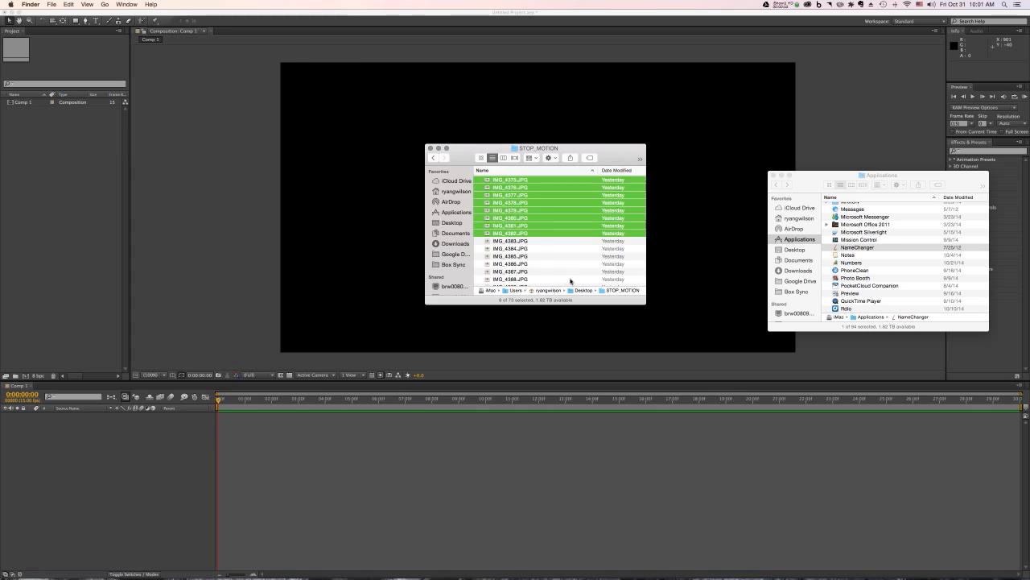
Examine the file numbering in the STOP_MOTION folder from the first image to the last.
left_click(558, 273)
scroll(507, 218, "up", 3)
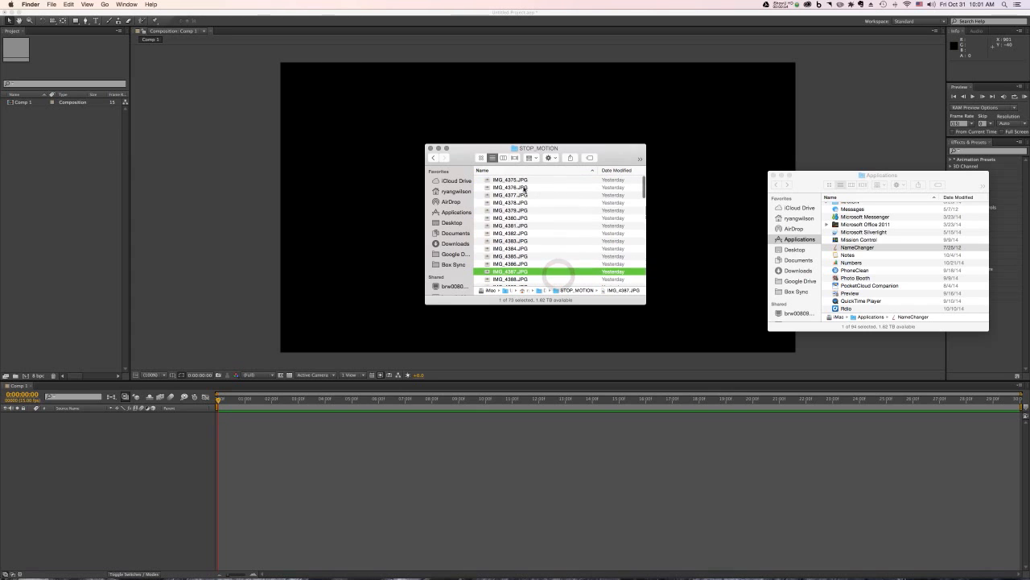
left_click(504, 181)
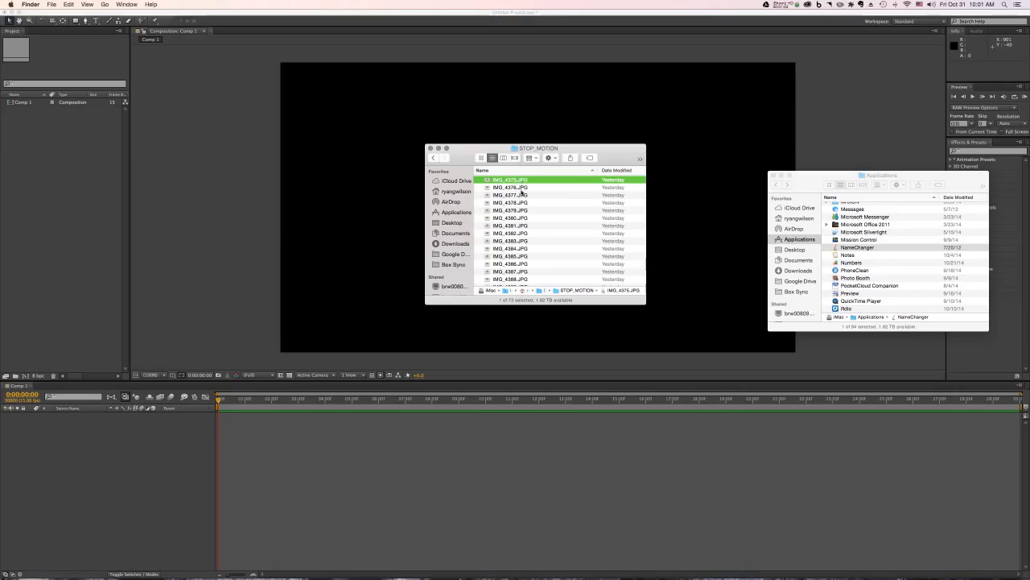
scroll(522, 191, "down", 20)
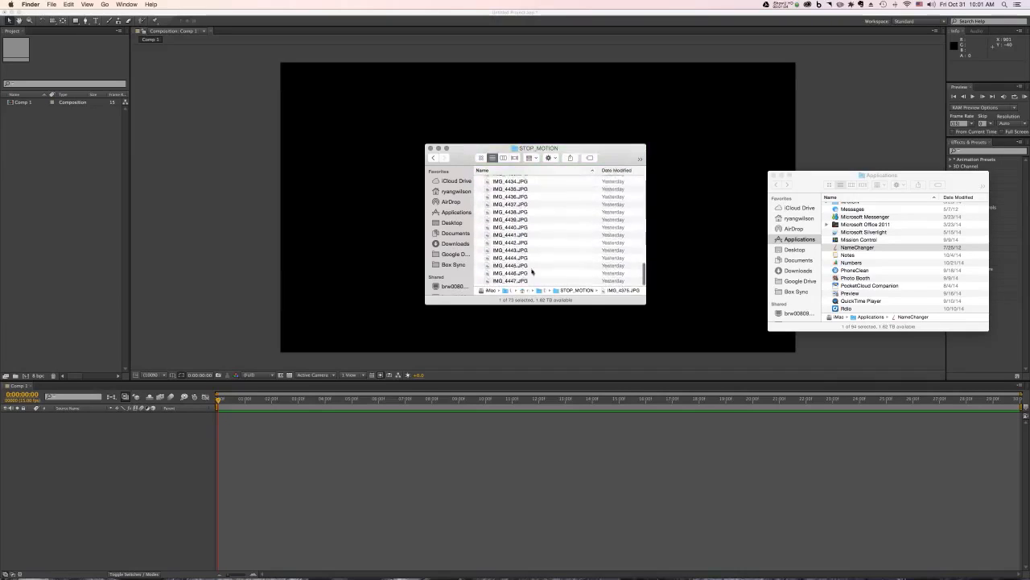
scroll(517, 241, "up", 20)
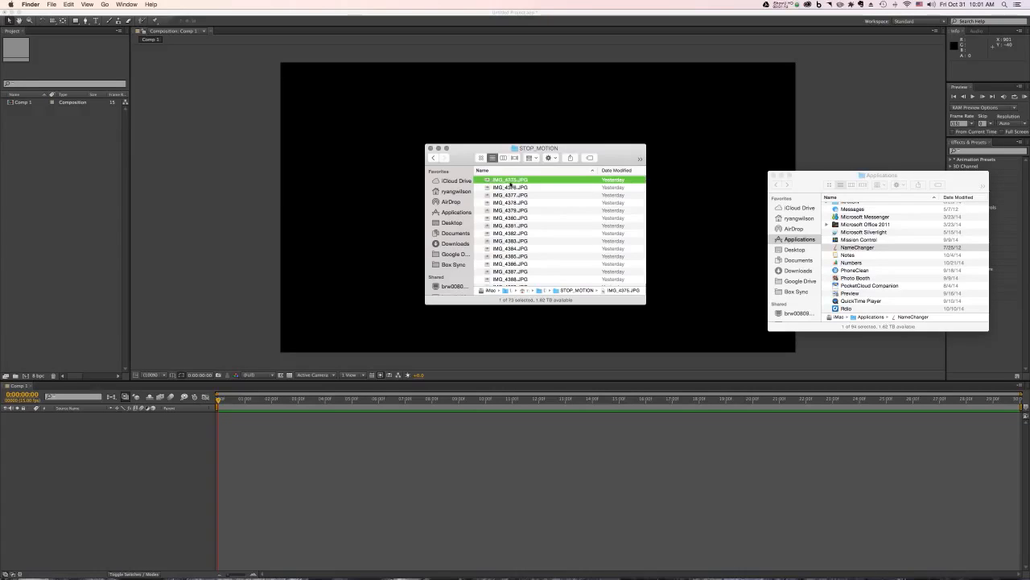
scroll(515, 186, "down", 7)
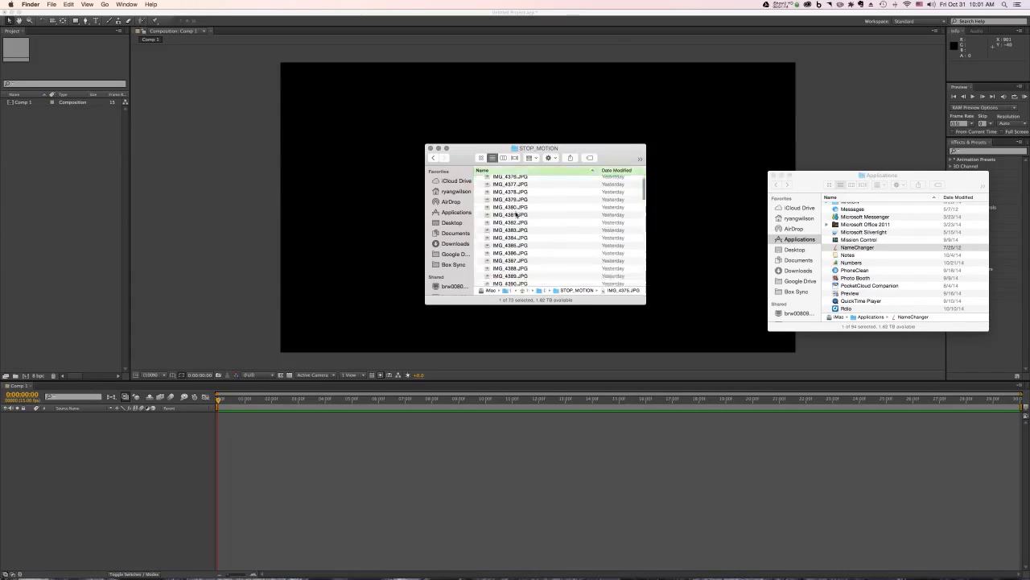
scroll(515, 214, "up", 7)
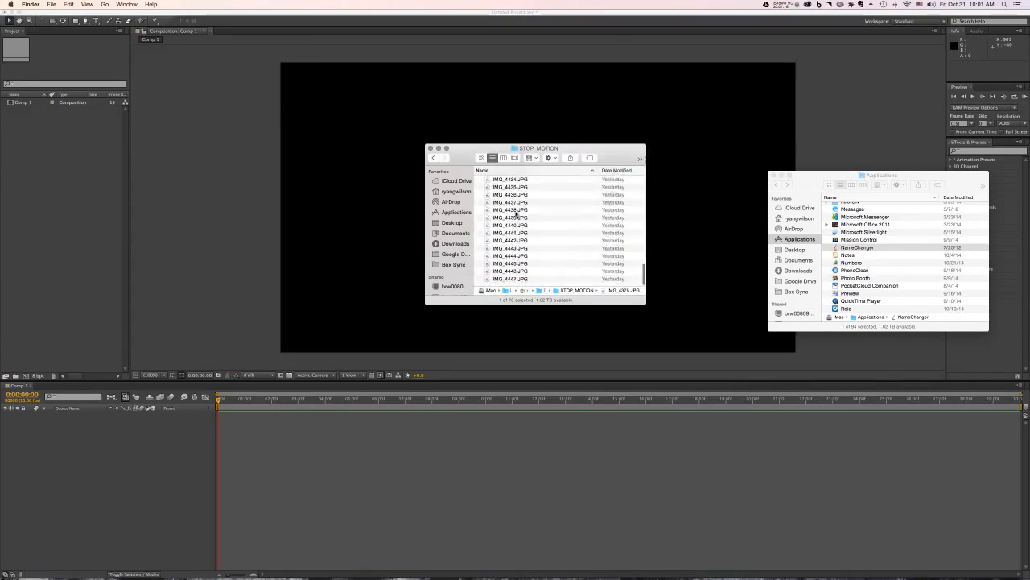
Move IMG_4393.JPG from the STOP_MOTION folder to the Trash.
scroll(516, 213, "down", 4)
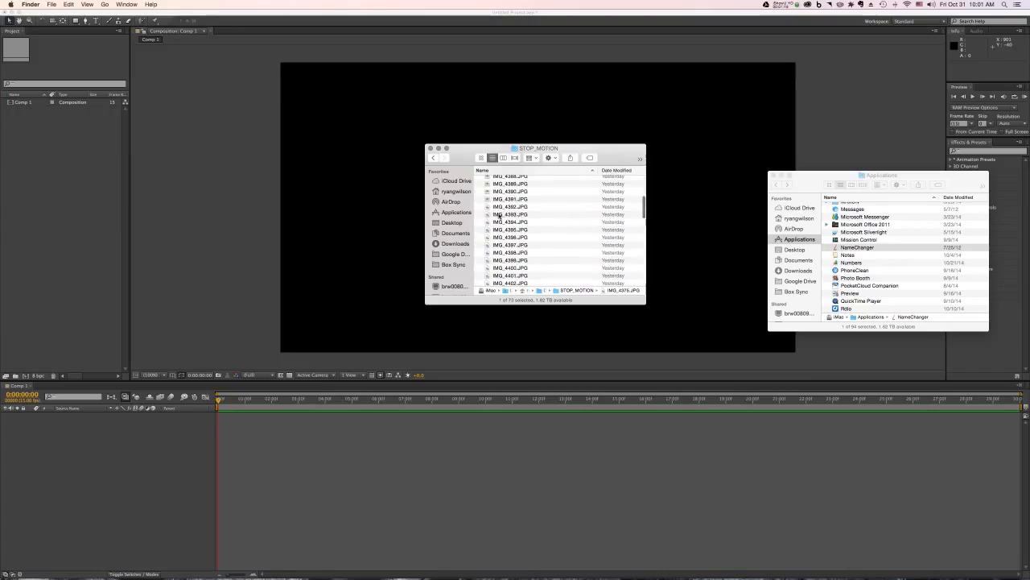
left_click(489, 217)
key("super+BackSpace")
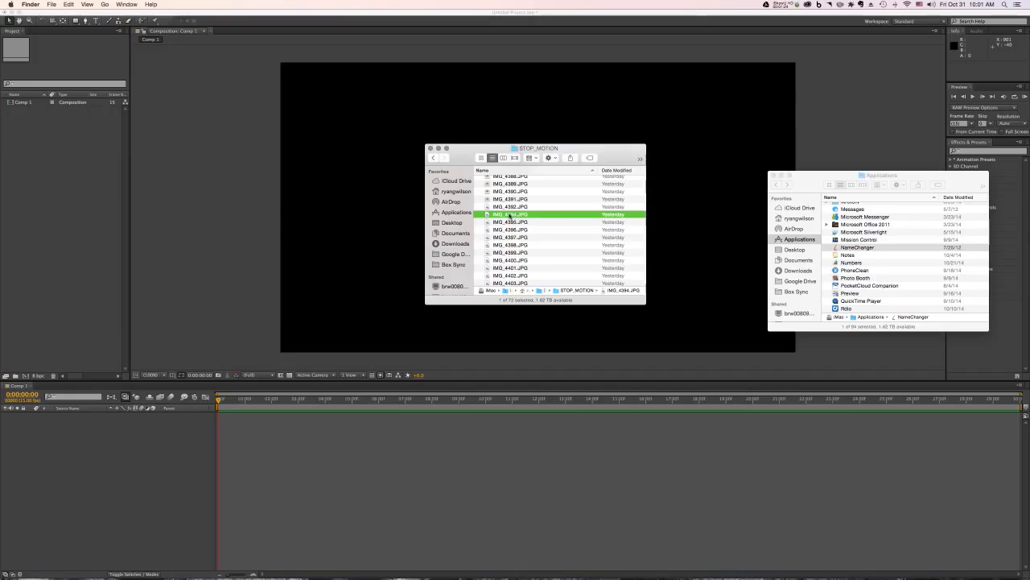
Select the consecutive images IMG_4375.JPG through IMG_4392.JPG and look over the files that follow the numbering gap.
scroll(514, 209, "up", 5)
left_click(515, 182)
scroll(515, 182, "down", 1)
scroll(514, 182, "down", 3)
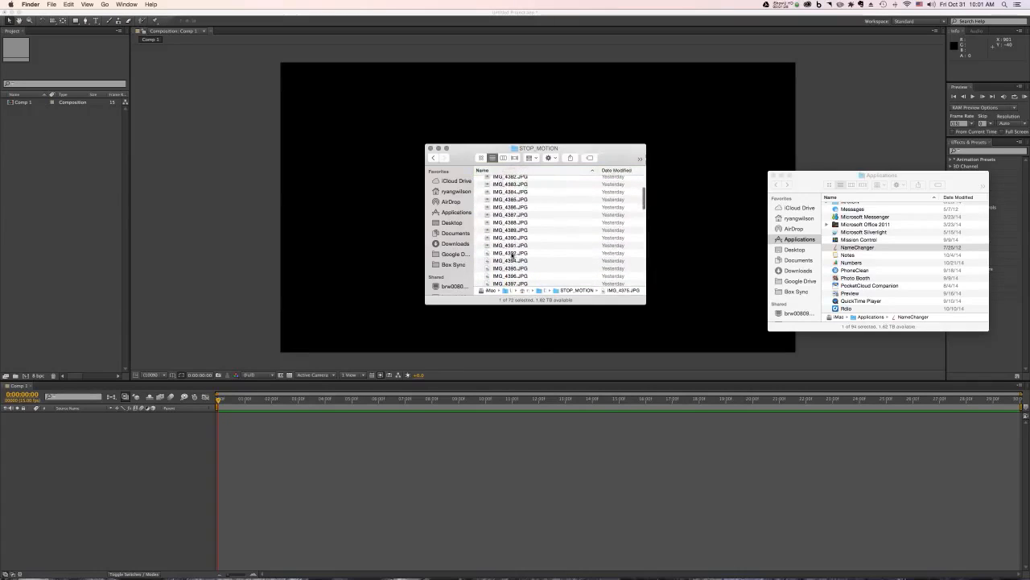
left_click(512, 254, "shift")
scroll(512, 255, "down", 6)
scroll(512, 254, "down", 10)
scroll(512, 255, "up", 18)
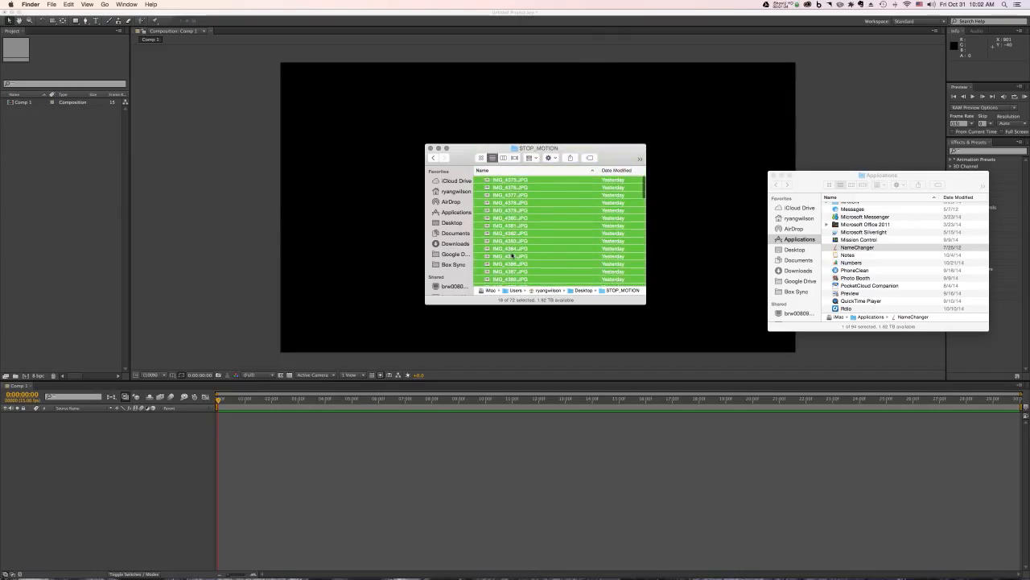
Undo the deletion of IMG_4393.JPG.
key("super+z")
scroll(513, 255, "down", 2)
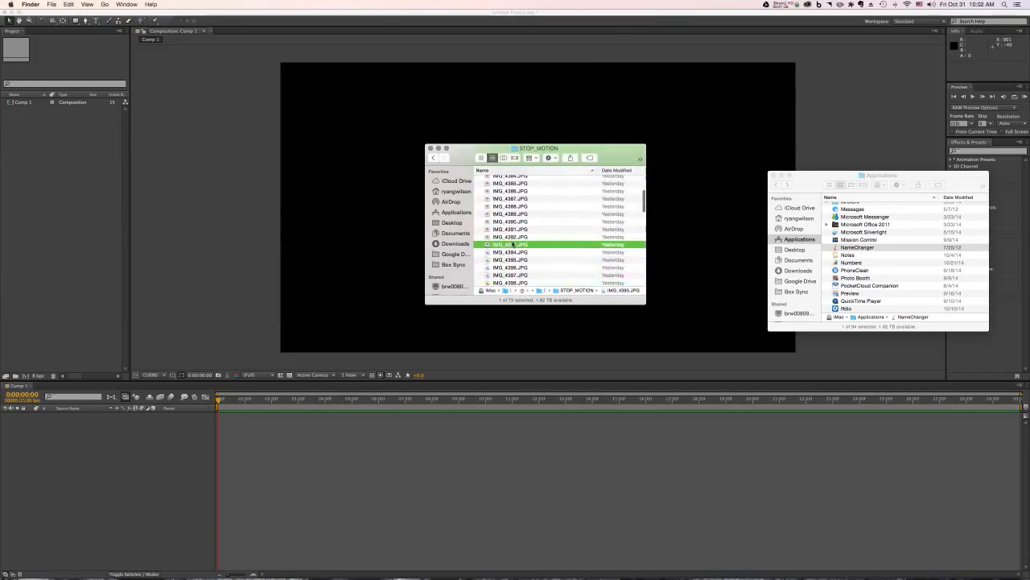
scroll(512, 244, "up", 3)
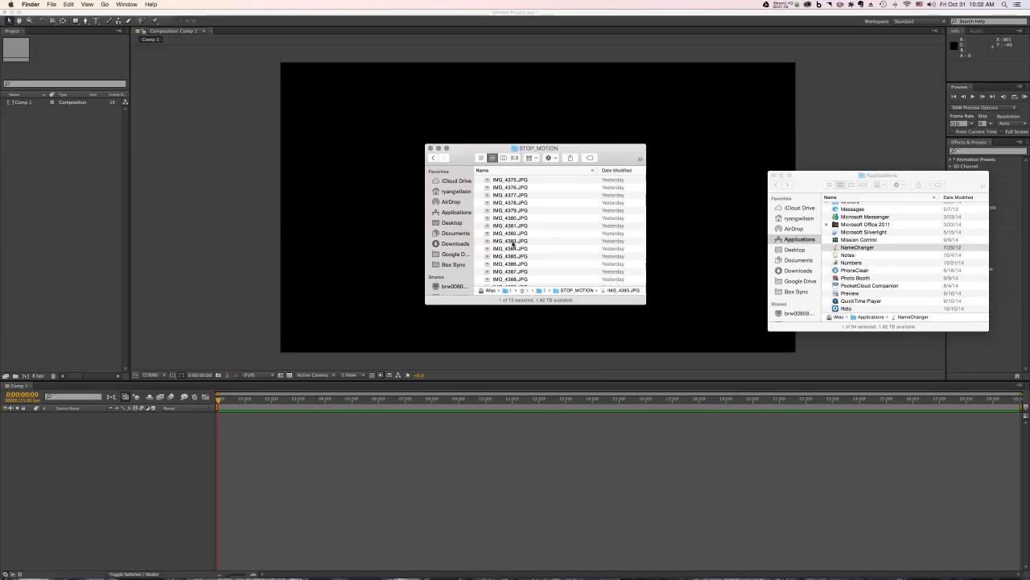
Try editing the number in the filename of IMG_4375.JPG by hand, ending with the same final digit 5.
scroll(513, 233, "down", 2)
scroll(513, 205, "down", 4)
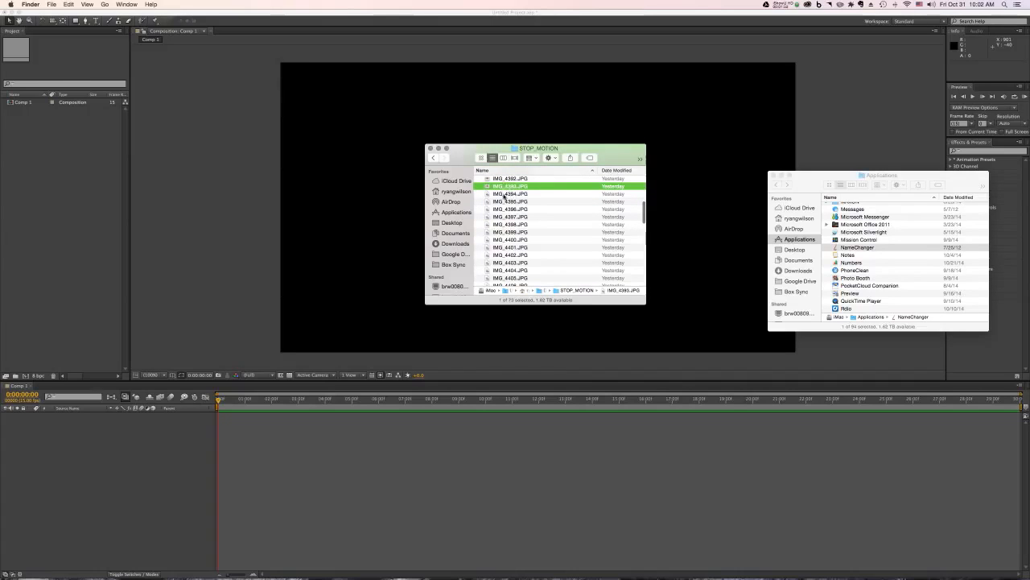
scroll(505, 217, "up", 2)
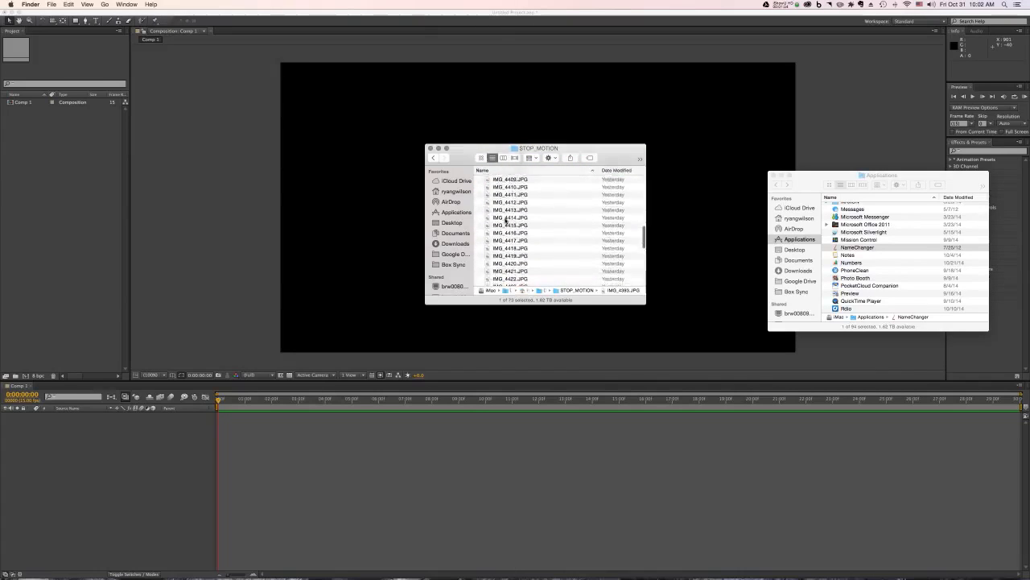
scroll(506, 221, "up", 6)
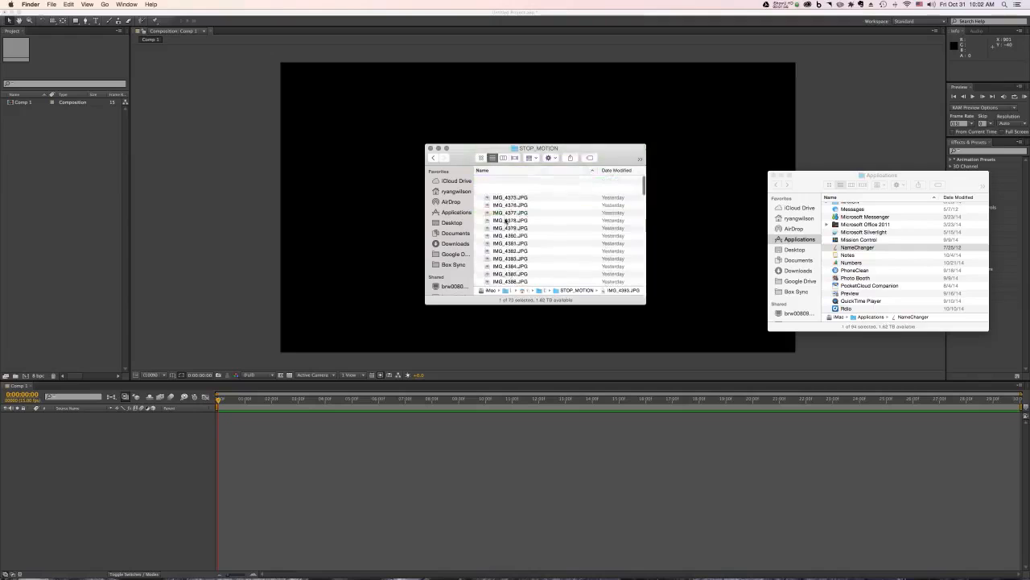
left_click(507, 180)
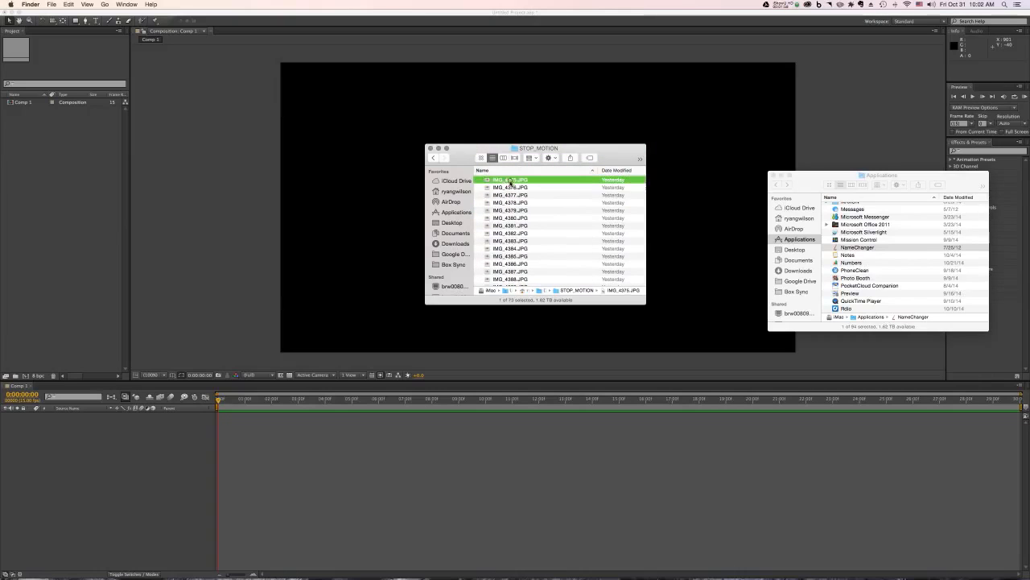
left_click(507, 181)
left_click(518, 181)
key("BackSpace")
type("3")
key("BackSpace")
type("5")
left_click(516, 187)
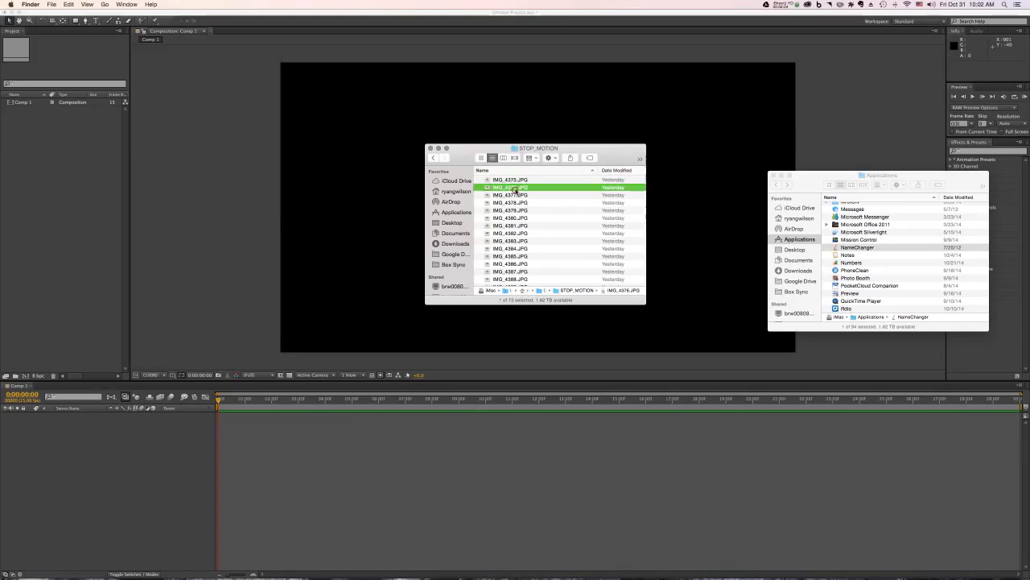
Launch NameChanger from Applications, allow automatic update checks, and place its window beside the STOP_MOTION folder.
double_click(837, 248)
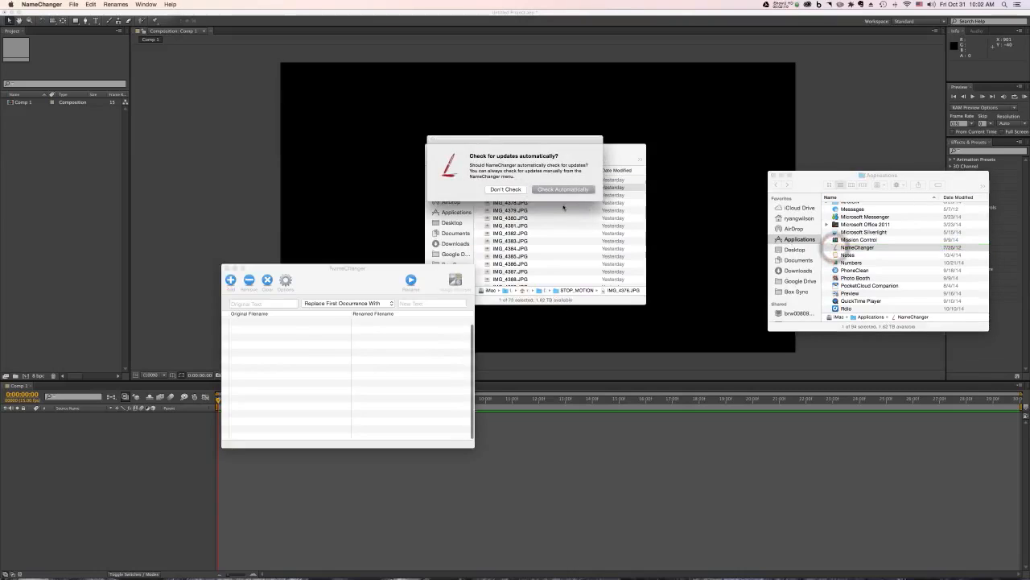
left_click(589, 190)
left_click_drag(371, 285, 333, 152)
Add all images from the STOP_MOTION folder to NameChanger's file list.
left_click(497, 204)
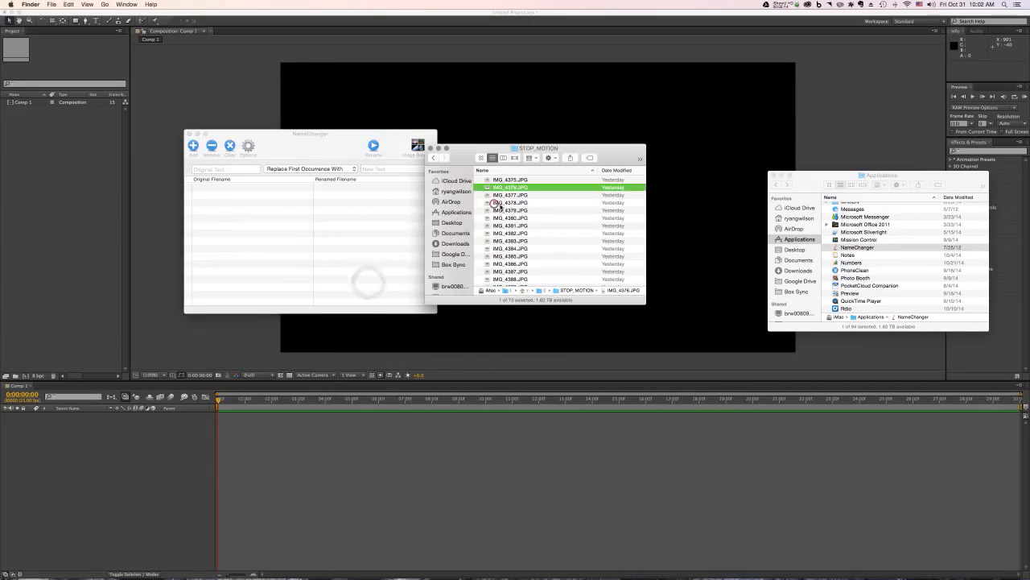
key("super+a")
left_click_drag(505, 202, 253, 219)
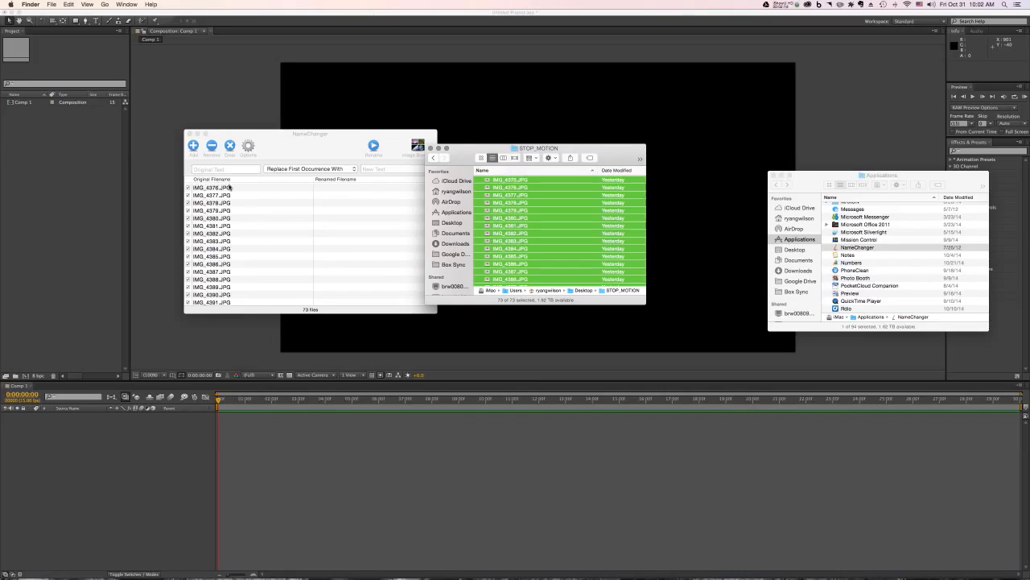
left_click(263, 202)
Set the renaming method to Sequence and enter "stop_motion-" as the sequence name.
left_click(308, 170)
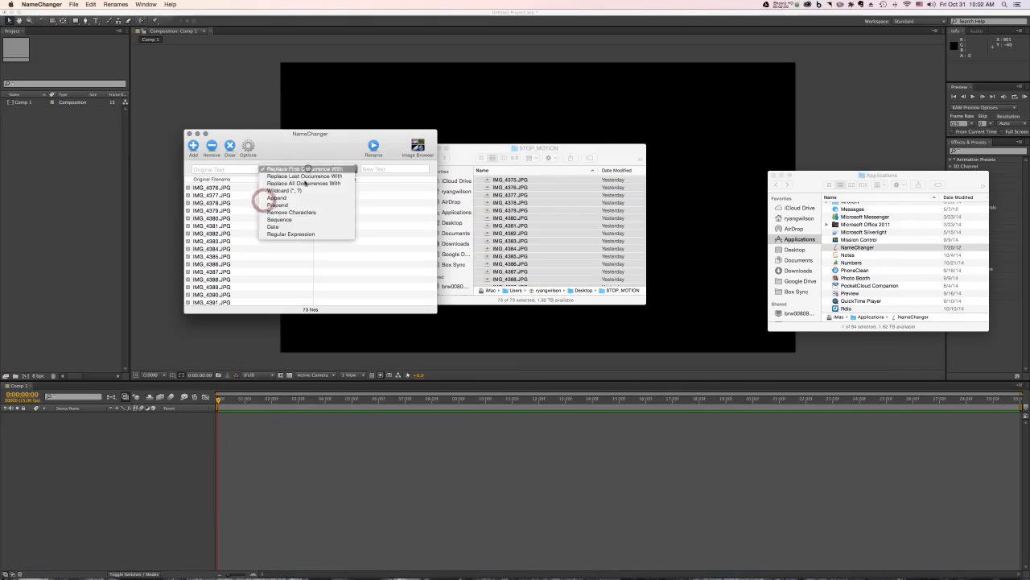
left_click(300, 220)
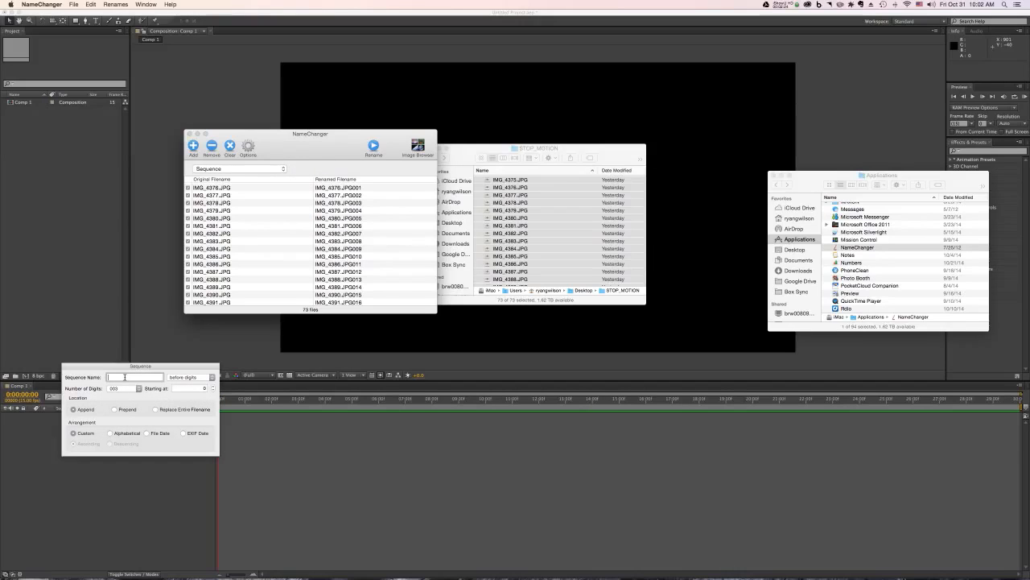
type("stop")
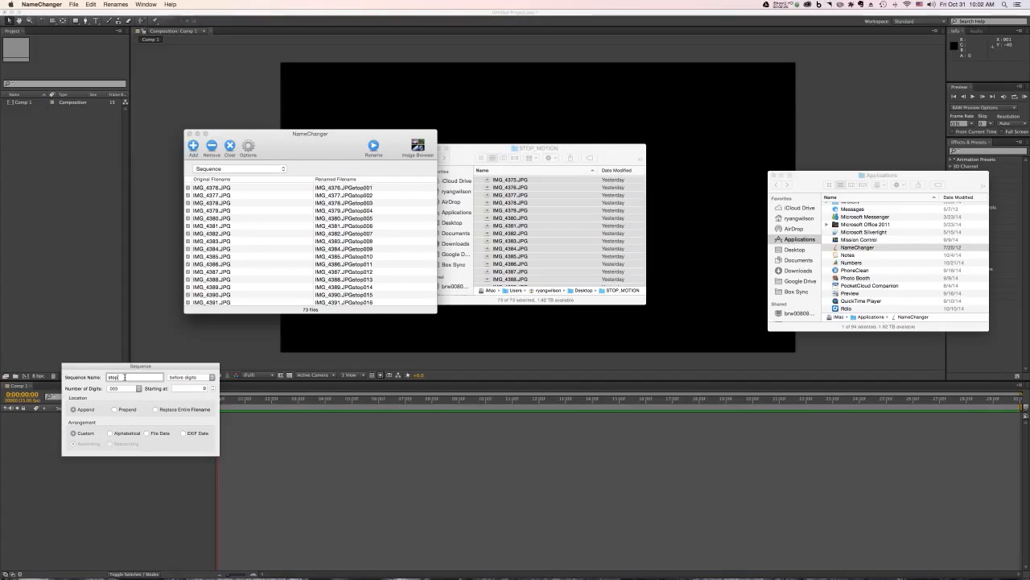
type("_motion")
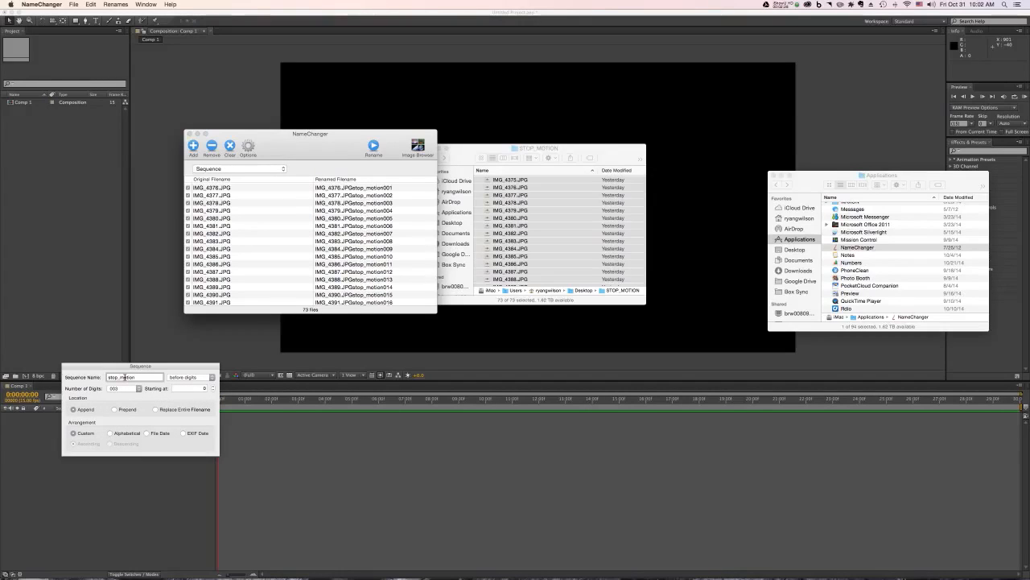
type("-")
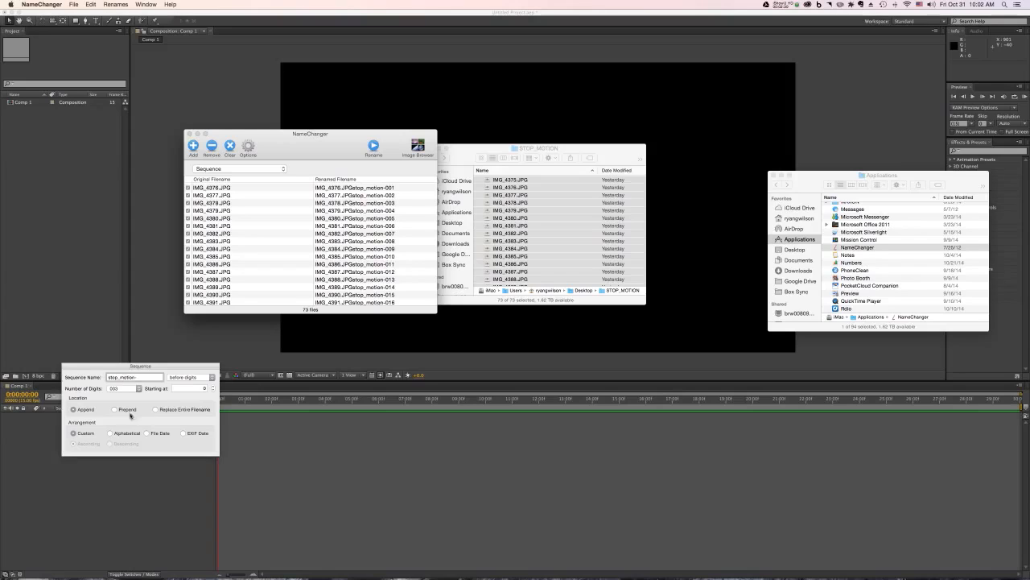
Keep the sequence at three digits, make it replace the entire filename, and enable Hide Extensions.
left_click(138, 388)
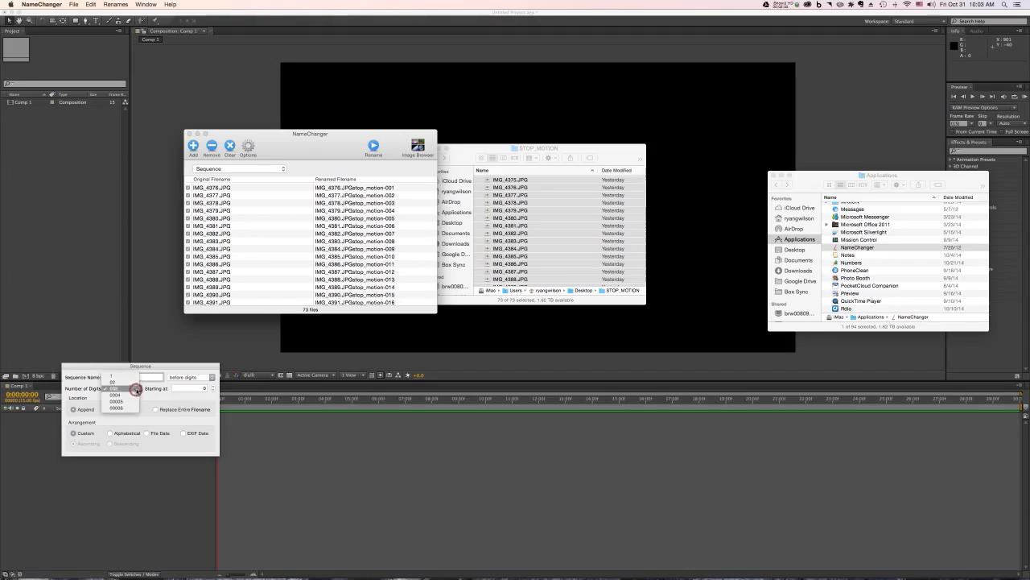
left_click(136, 389)
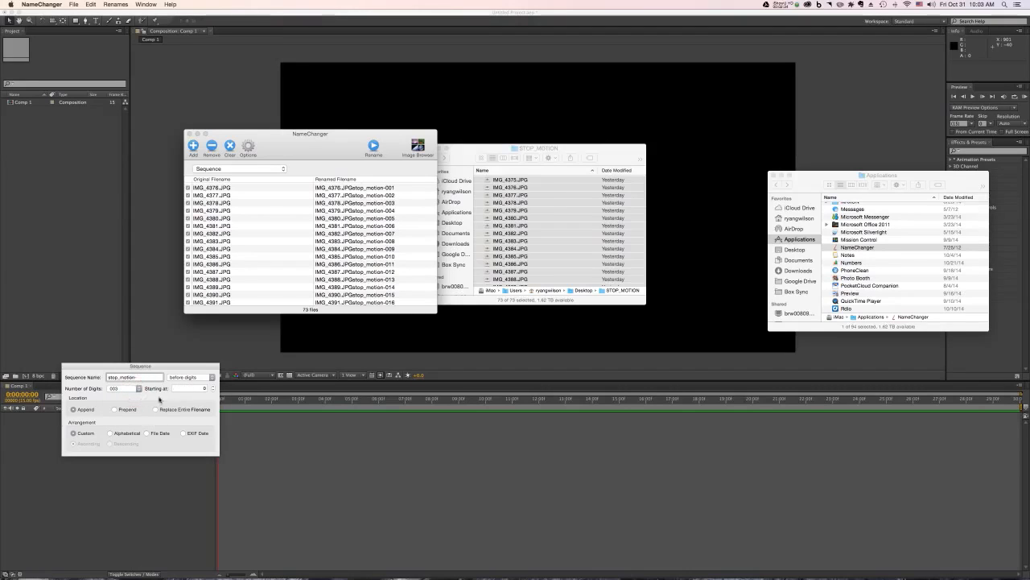
left_click(162, 409)
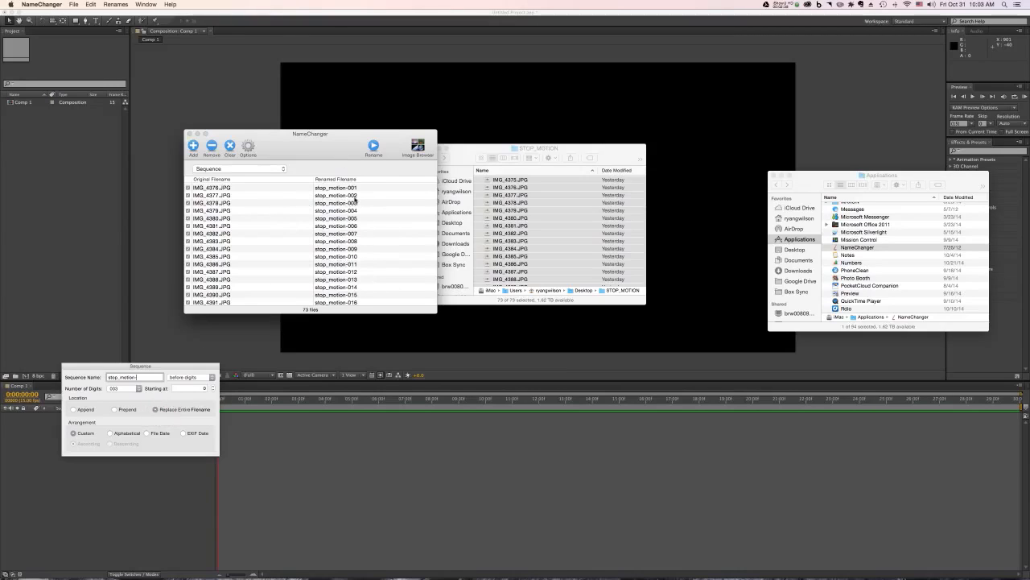
left_click(249, 148)
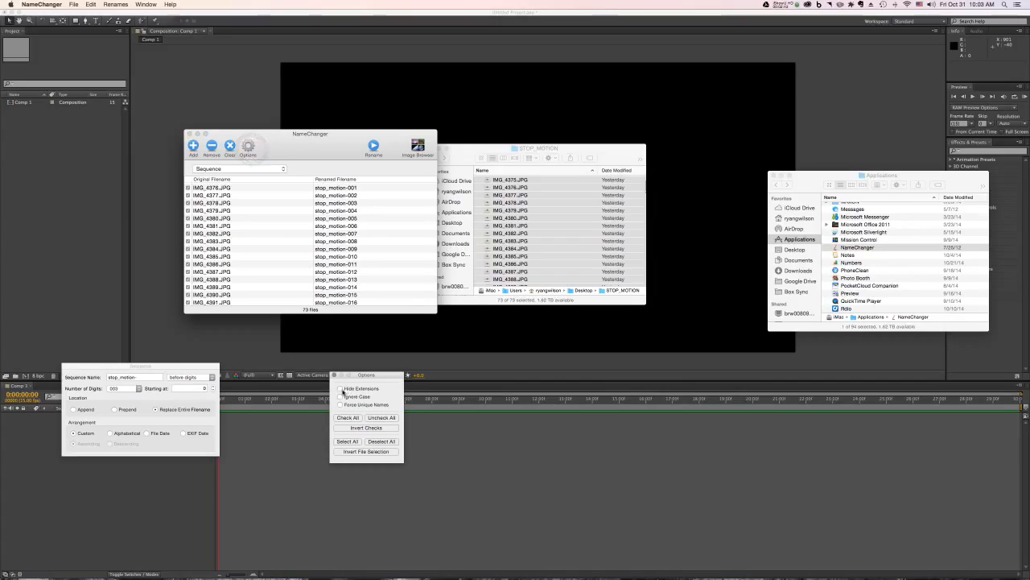
left_click(341, 390)
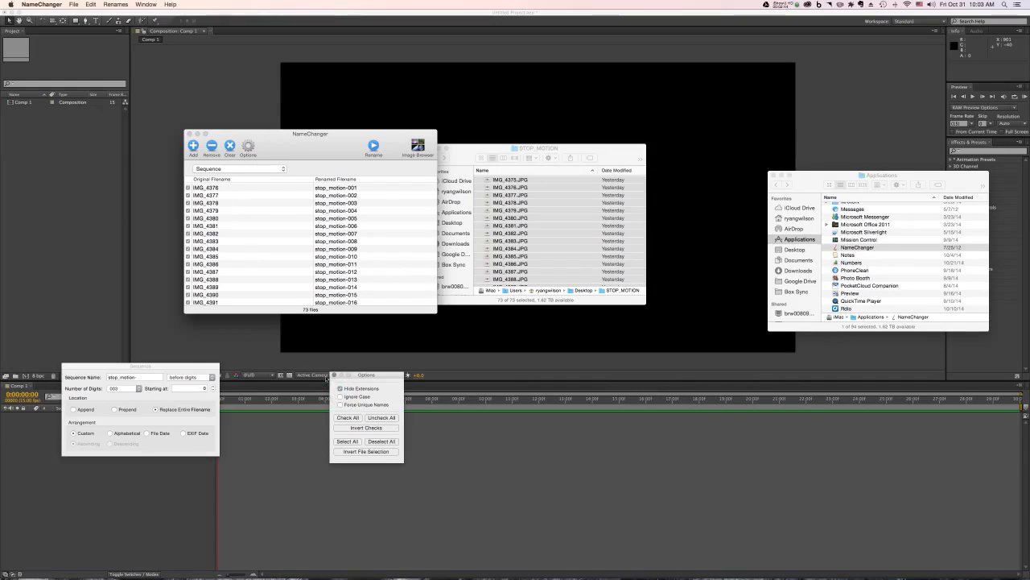
Rename all the listed photos with the sequence settings and check the new file names in the STOP_MOTION folder.
left_click(334, 376)
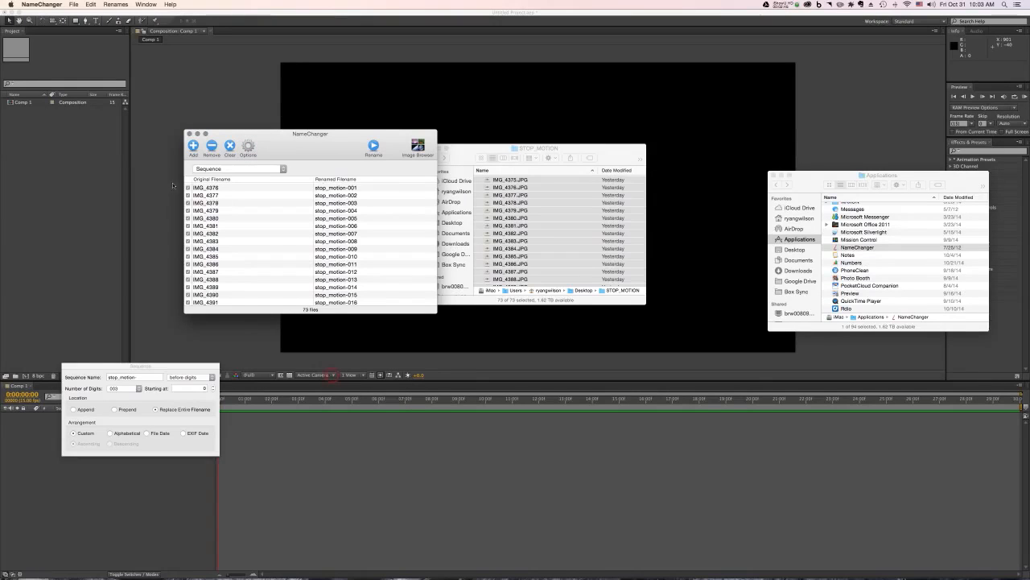
left_click(370, 147)
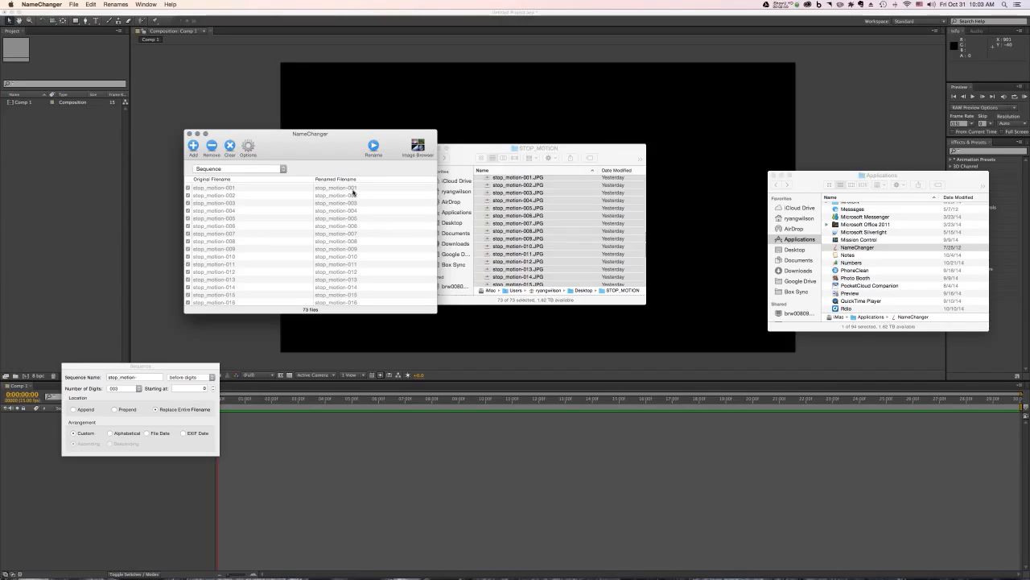
scroll(351, 201, "down", 15)
scroll(351, 217, "up", 15)
scroll(534, 218, "down", 3)
left_click(534, 202)
scroll(534, 203, "down", 10)
scroll(535, 201, "down", 10)
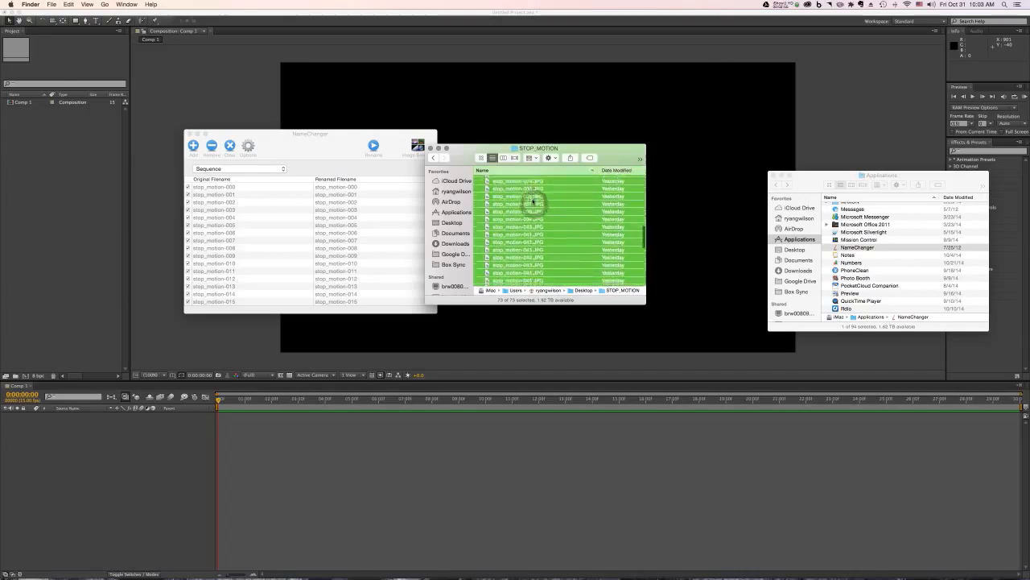
Quit NameChanger and switch to After Effects.
left_click(311, 147)
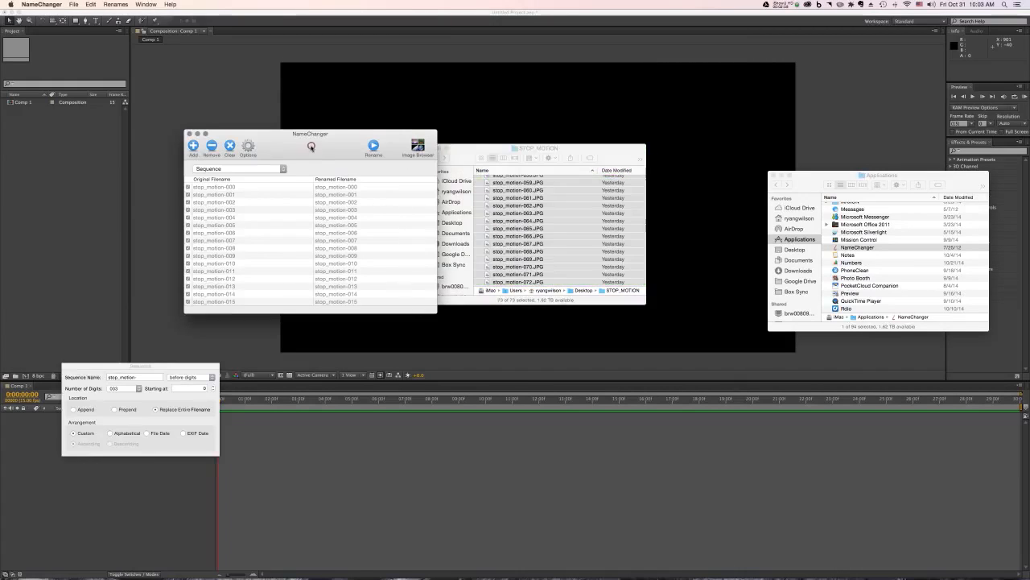
left_click(81, 367)
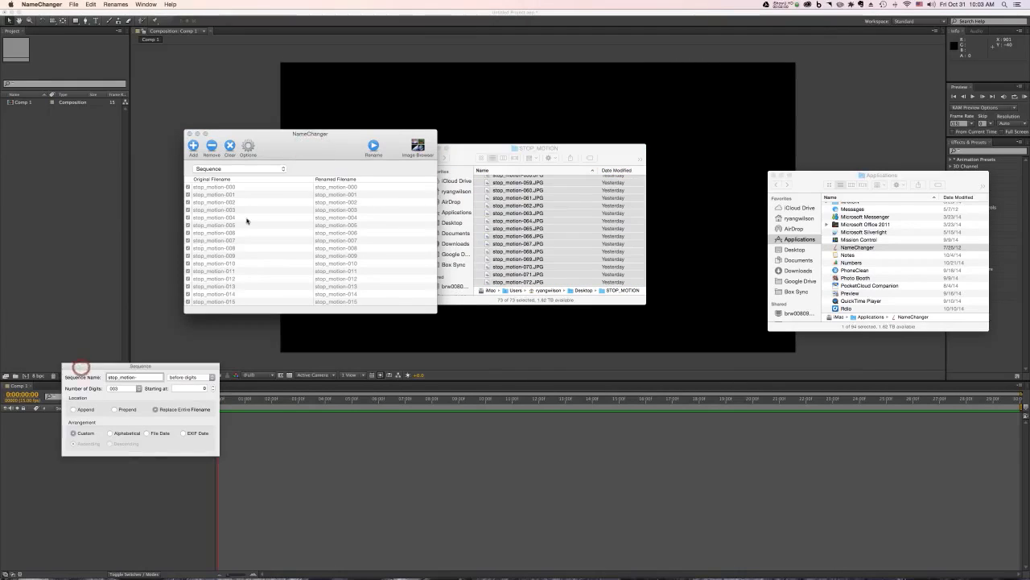
key("super+q")
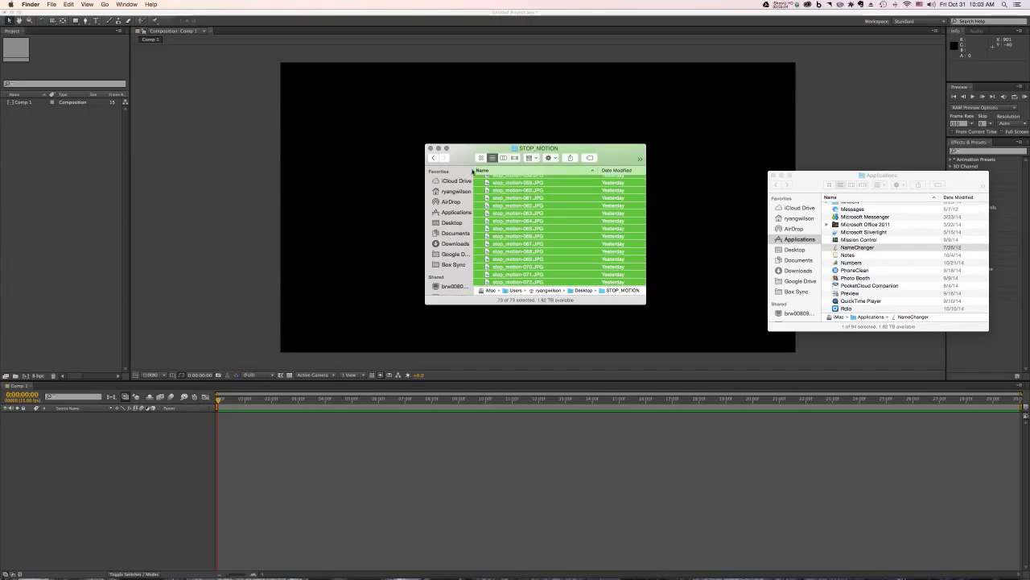
left_click(153, 216)
left_click(71, 200)
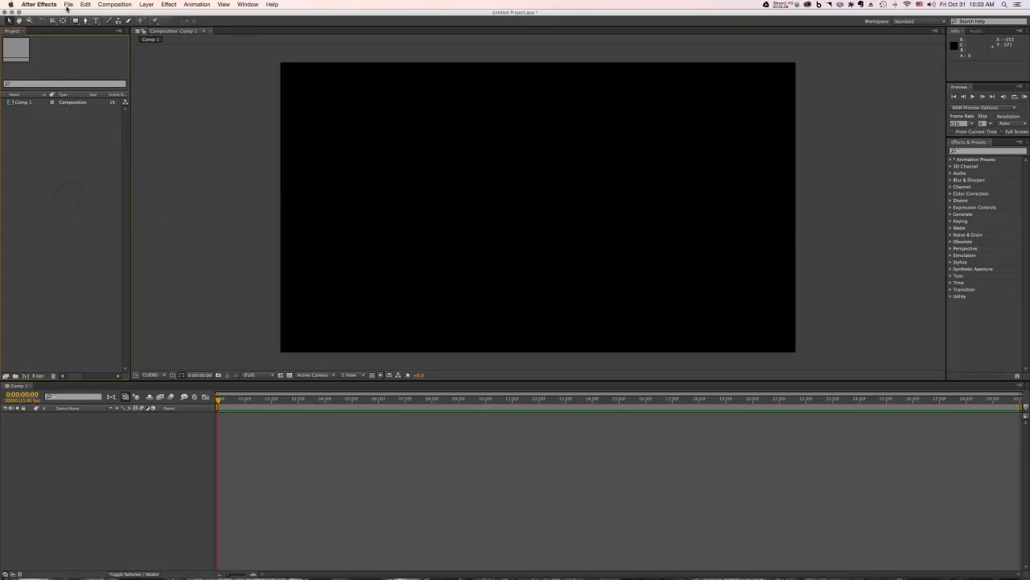
Bring all the renamed photos from the STOP_MOTION folder in Finder into the After Effects project as individual files.
key("super+Tab")
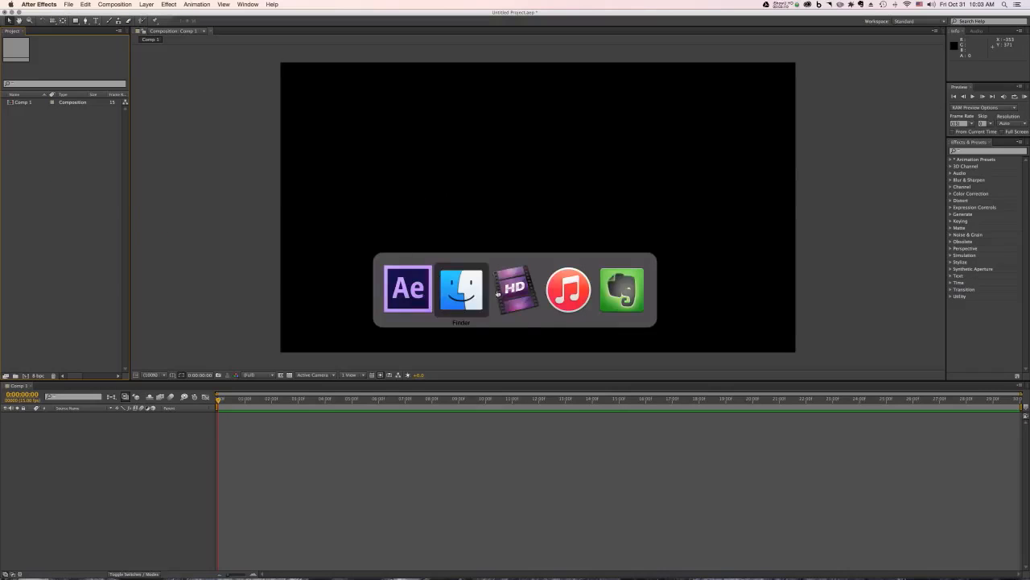
scroll(516, 213, "up", 15)
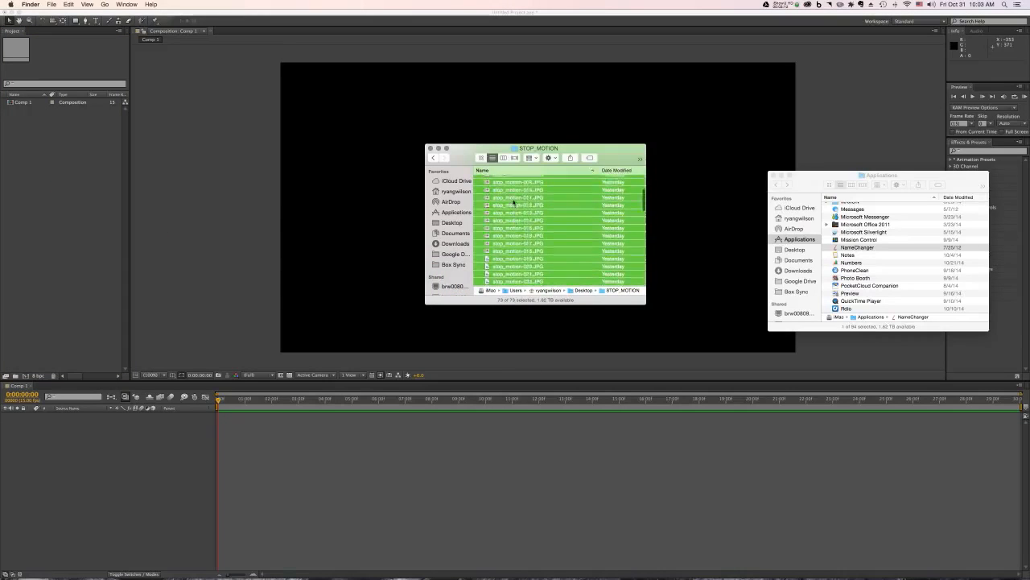
left_click_drag(142, 194, 48, 181)
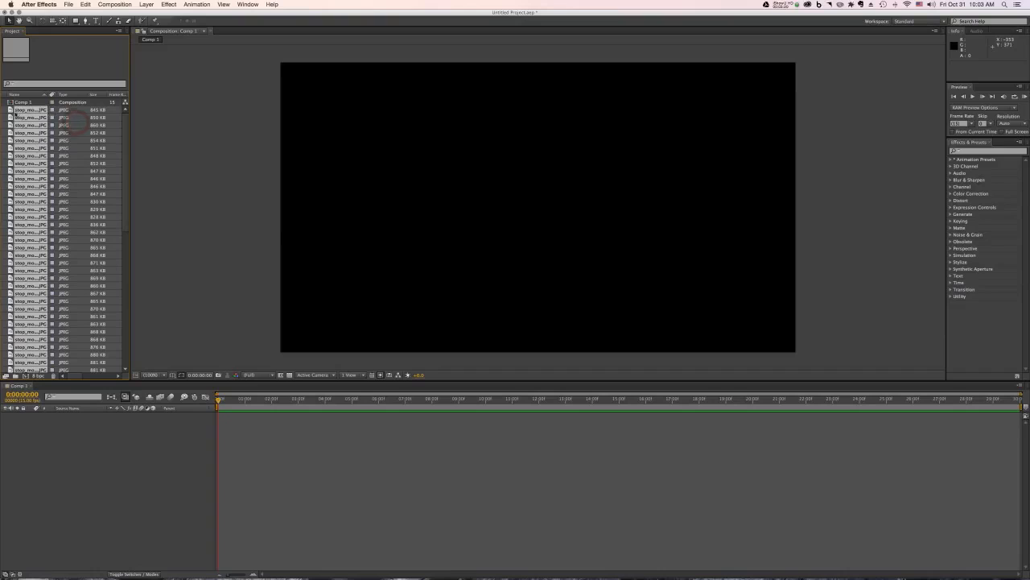
Add stop_motion-000.JPG to the Comp 1 timeline trimmed to about 5 frames, and place stop_motion-001.JPG directly after it.
left_click_drag(16, 111, 248, 420)
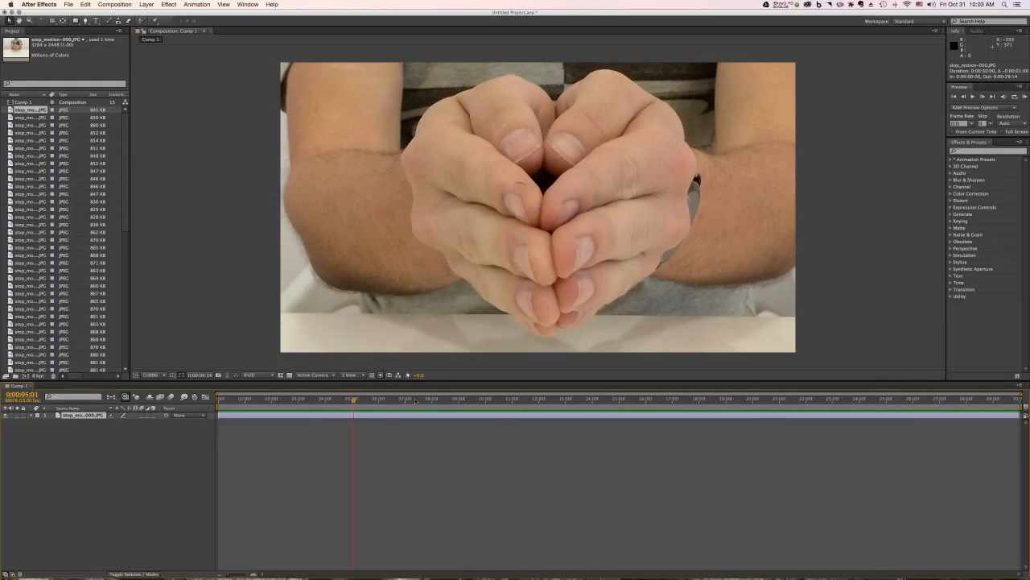
left_click(755, 399)
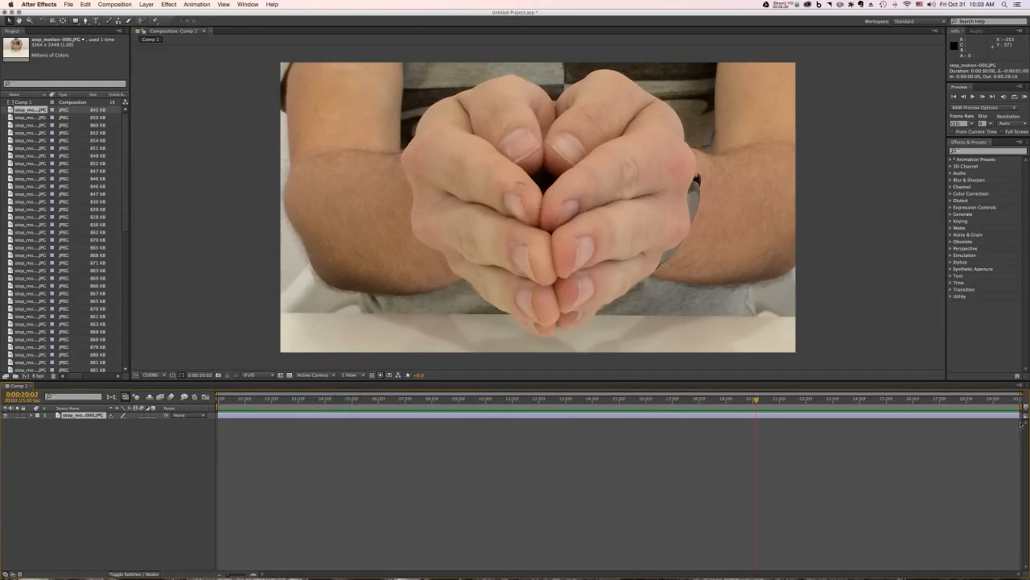
left_click_drag(1019, 416, 227, 428)
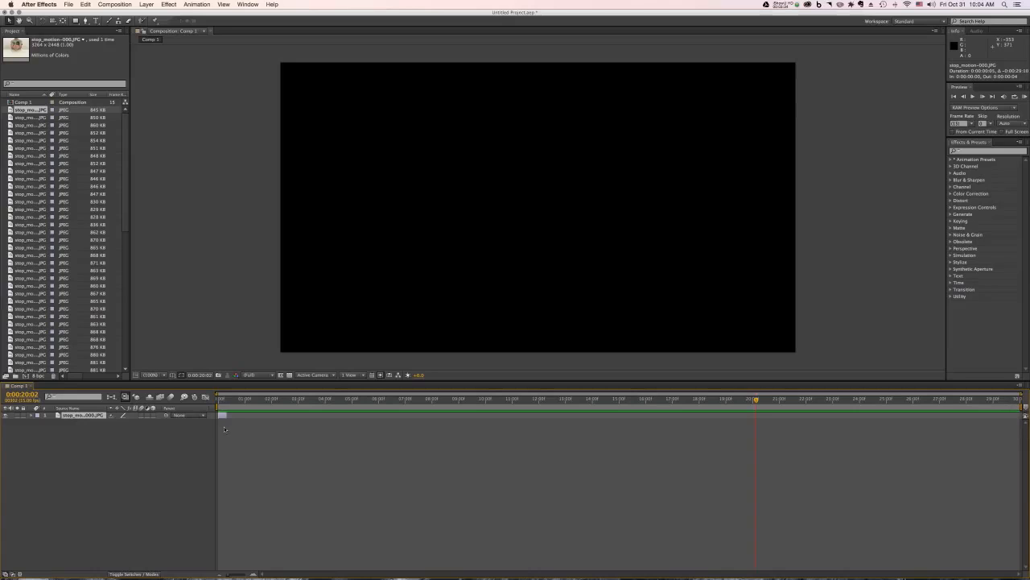
left_click_drag(10, 117, 238, 425)
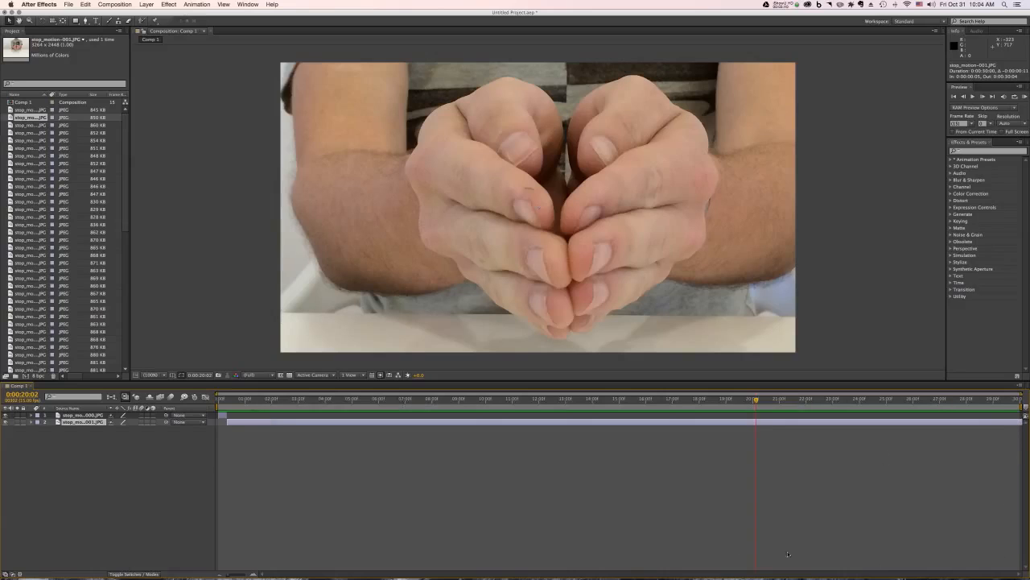
mouse_move(220, 402)
left_mouse_down()
mouse_move(236, 403)
mouse_move(222, 403)
left_mouse_up()
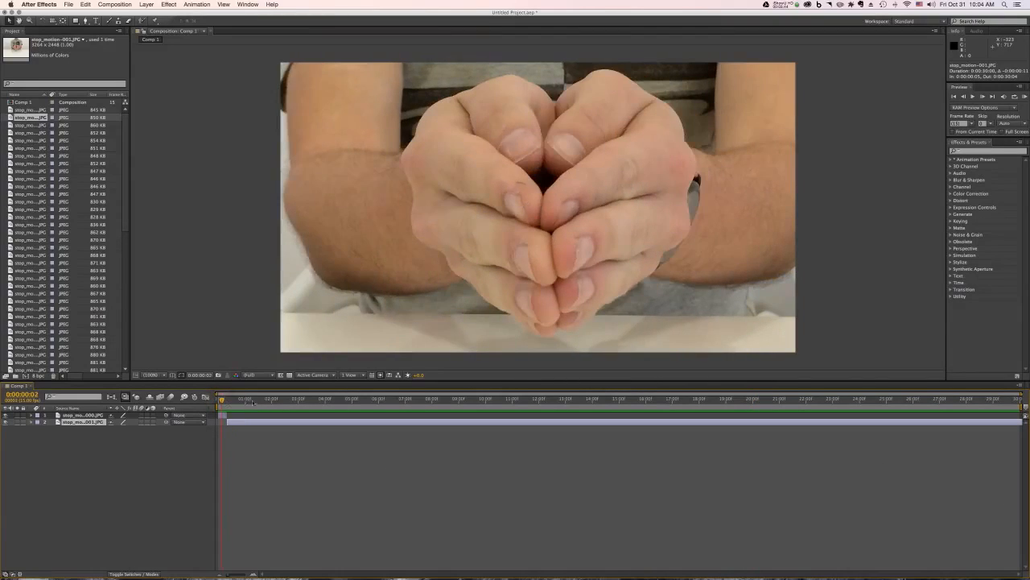
Undo the photo layer edits in Comp 1 and the import of the individual photos.
key("super+z")
key("super+z")
key("super+z")
key("super+z")
key("super+z")
key("super+z")
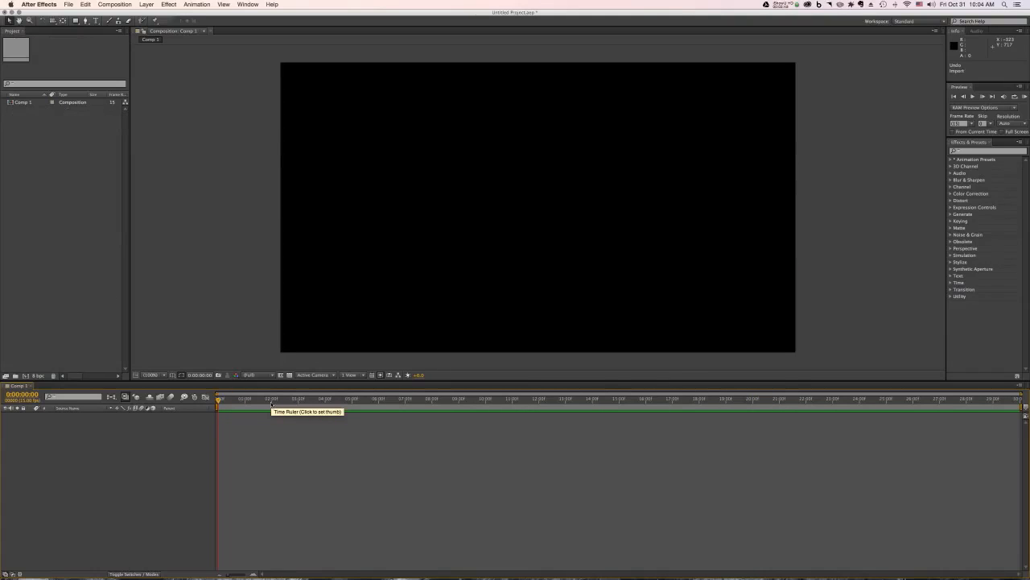
Import the STOP_MOTION photos as one JPEG Sequence based on stop_motion-000.JPG, with the import files sorted by name.
left_click(64, 145)
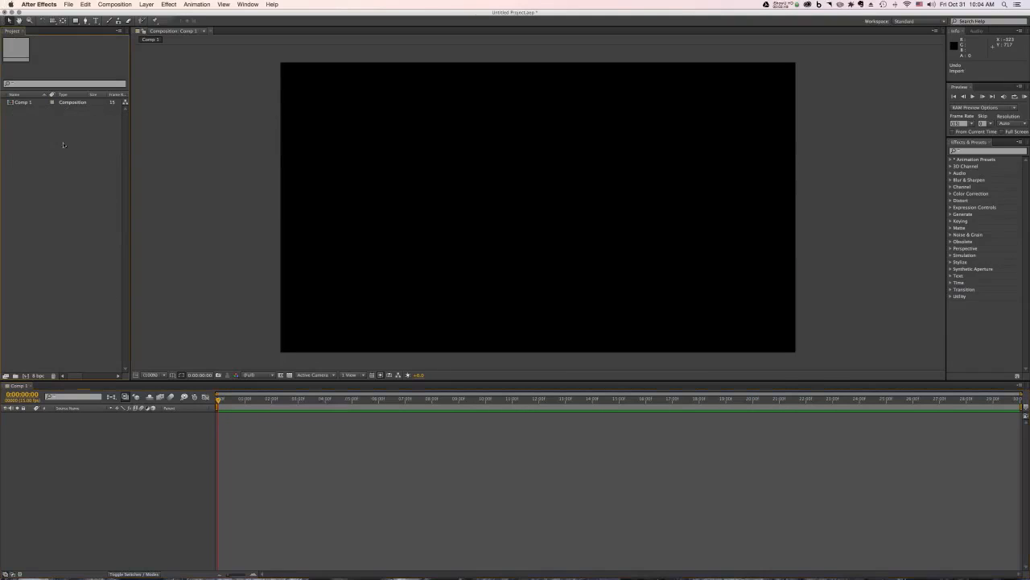
left_click(68, 5)
mouse_move(93, 101)
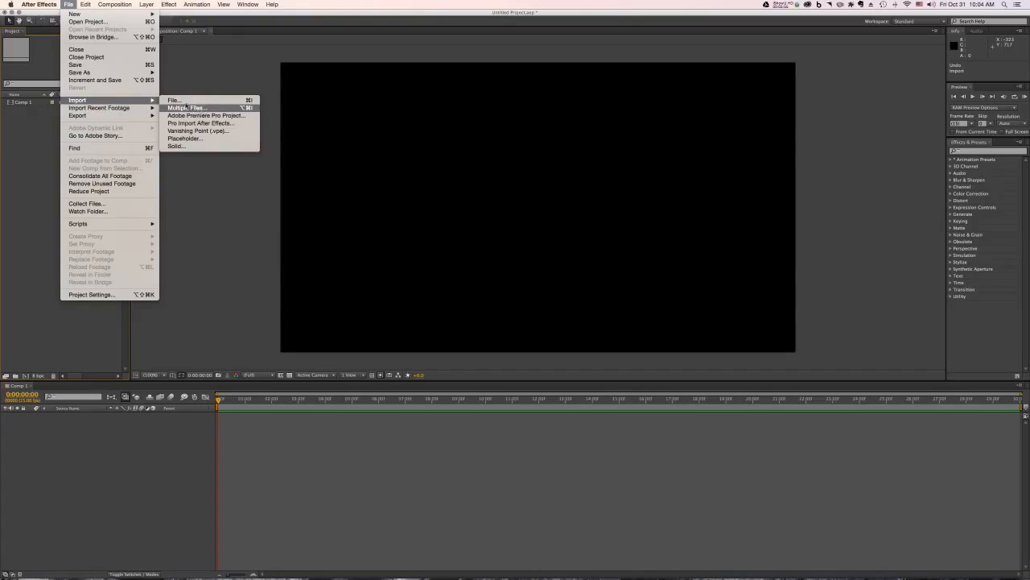
left_click(186, 101)
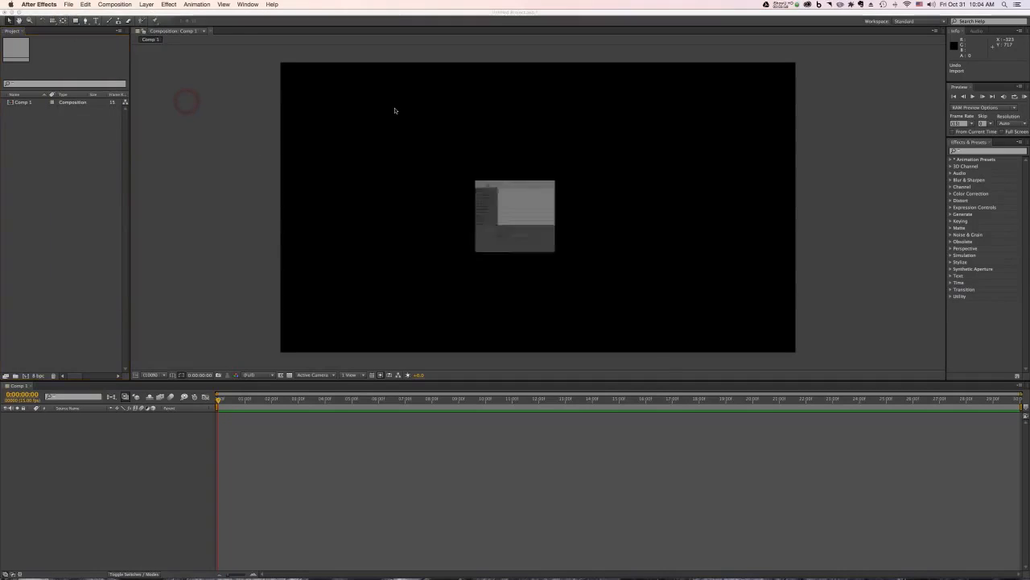
scroll(499, 145, "down", 5)
scroll(499, 144, "up", 5)
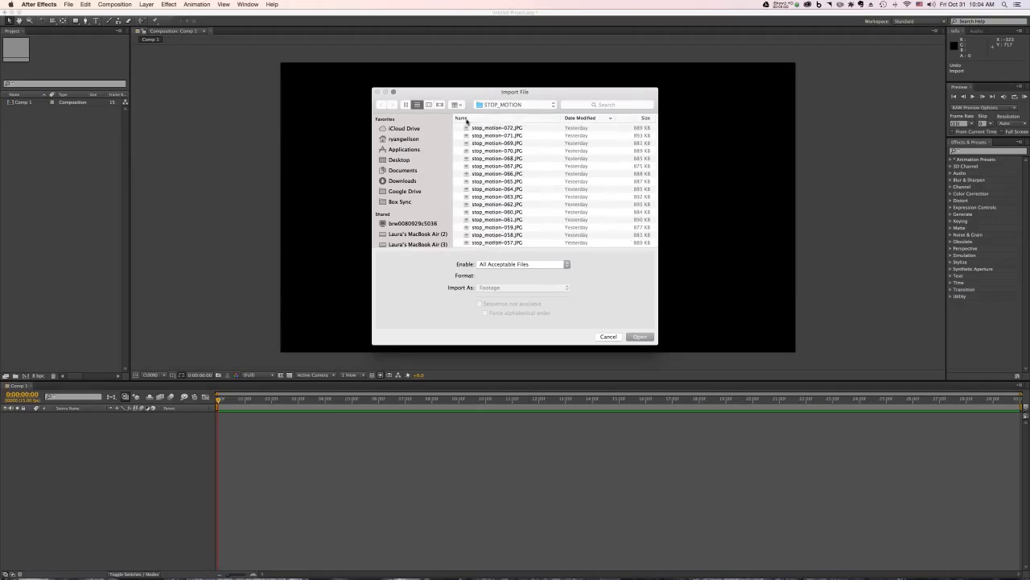
left_click(463, 118)
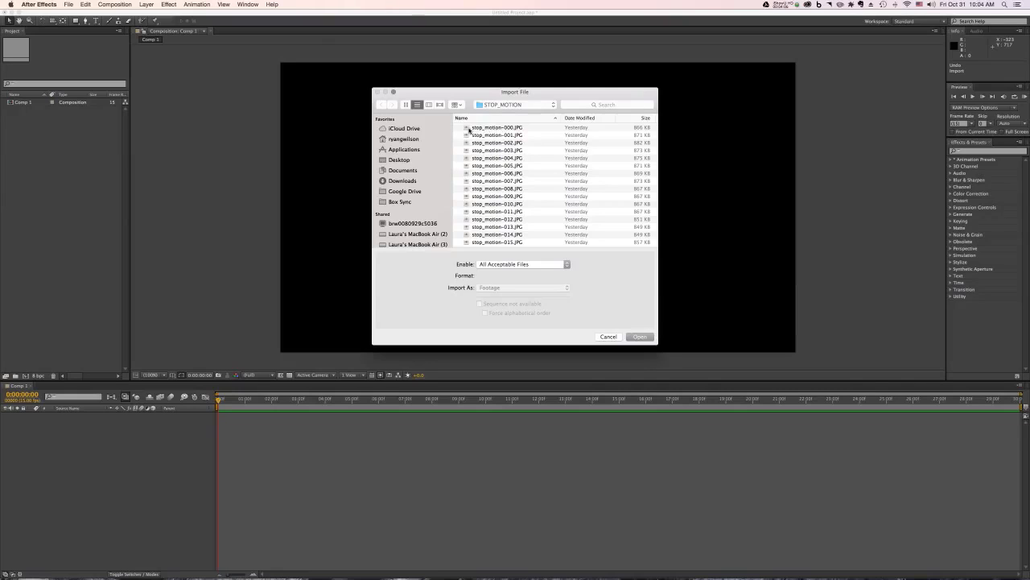
left_click(469, 129)
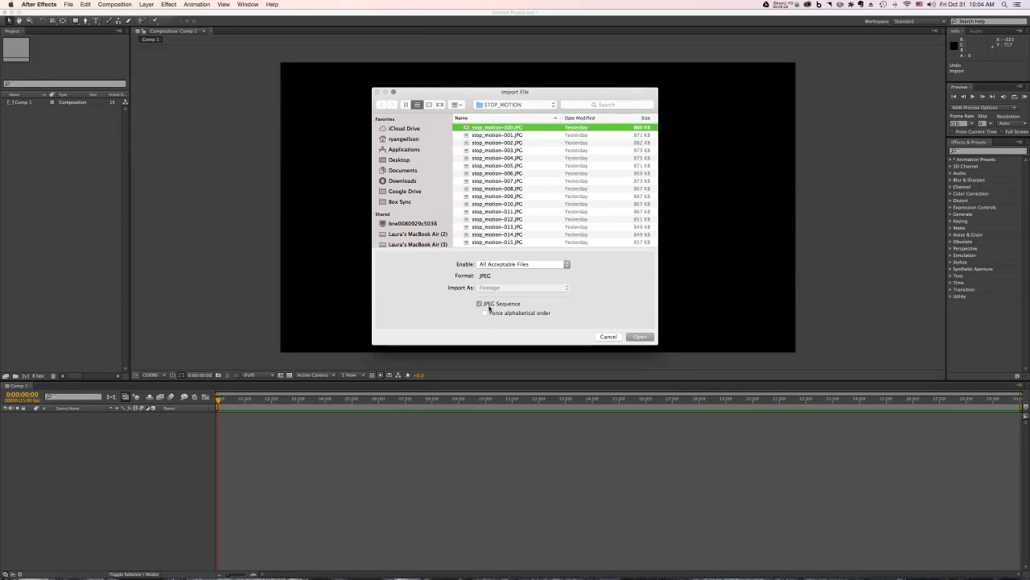
left_click(636, 337)
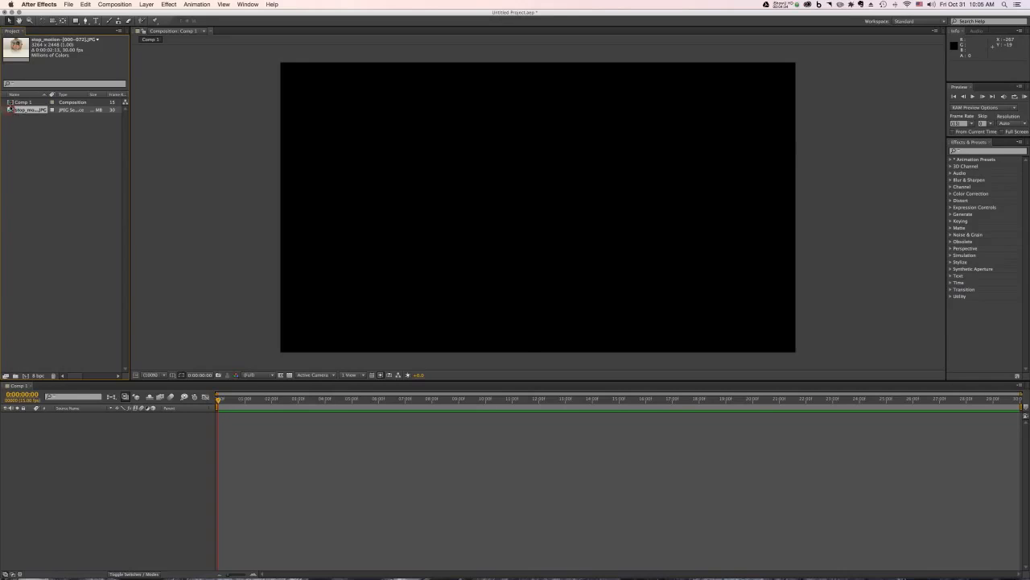
Try the JPEG sequence in the Comp 1 timeline by scrubbing through it, and undo its placement.
left_click_drag(12, 110, 231, 417)
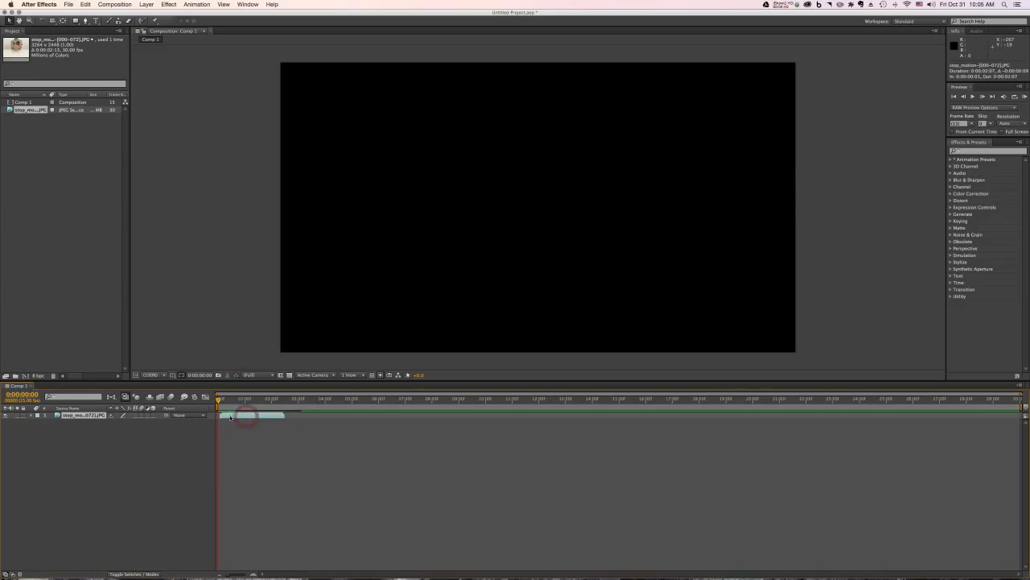
left_click_drag(220, 401, 283, 409)
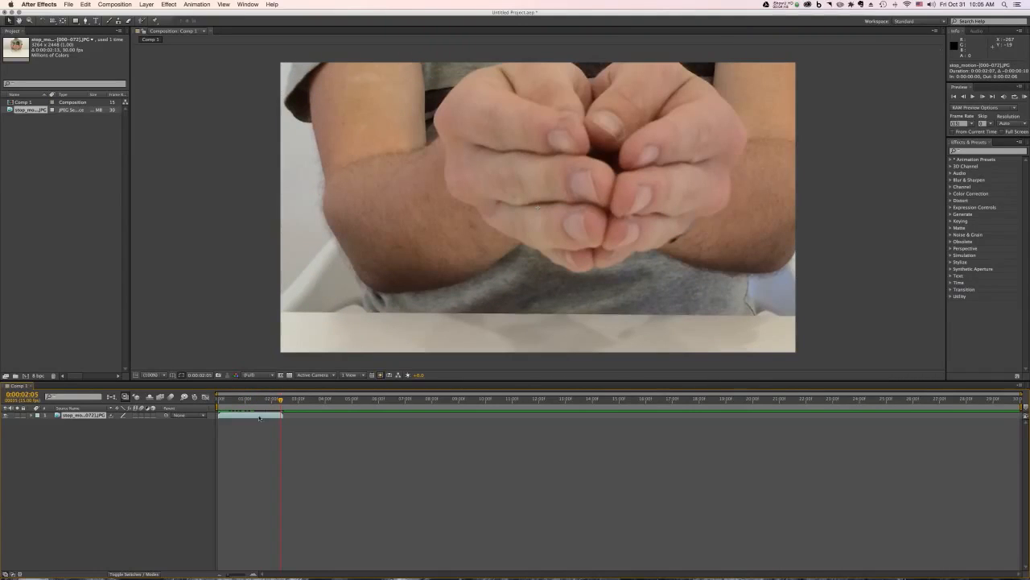
key("super+z")
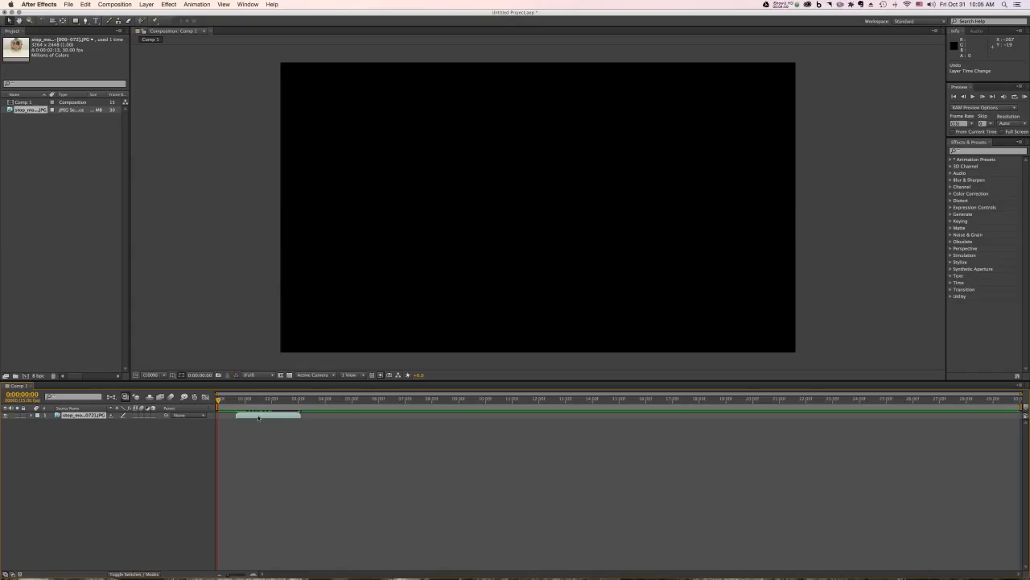
key("super+z")
Compare the frame rates of Comp 1 and the JPEG sequence in the enlarged project list.
left_click(9, 111)
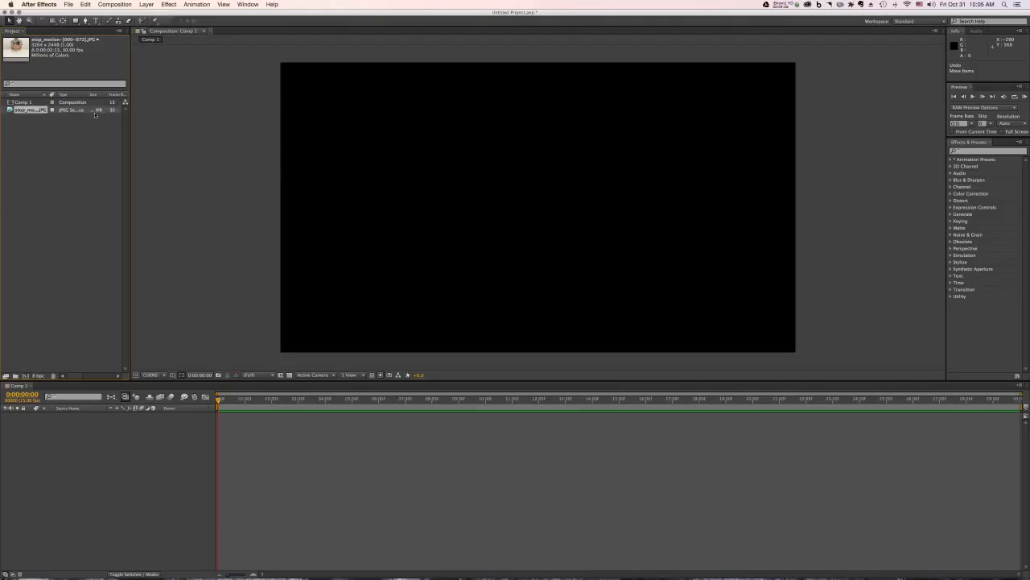
left_click(92, 162)
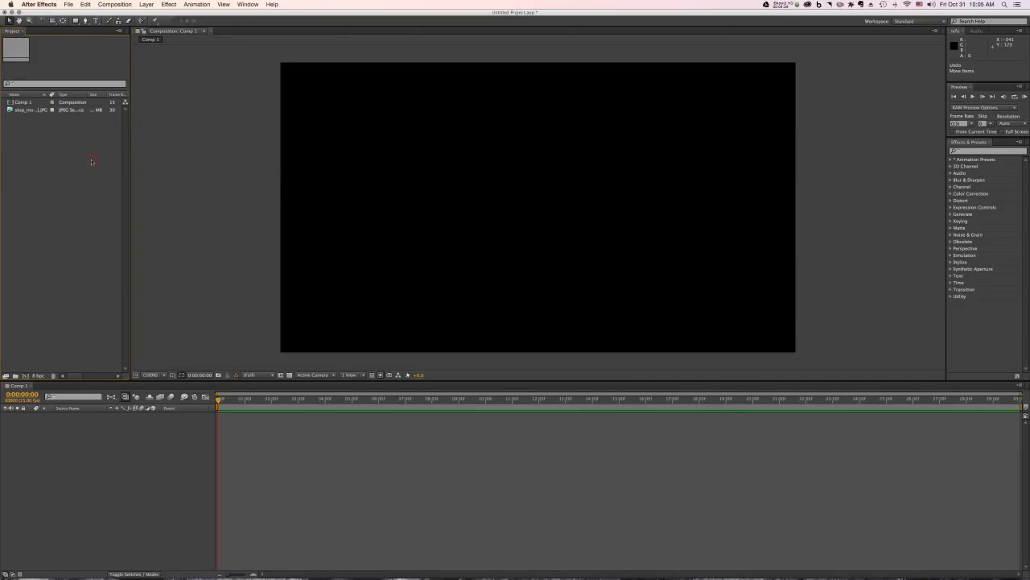
key("grave")
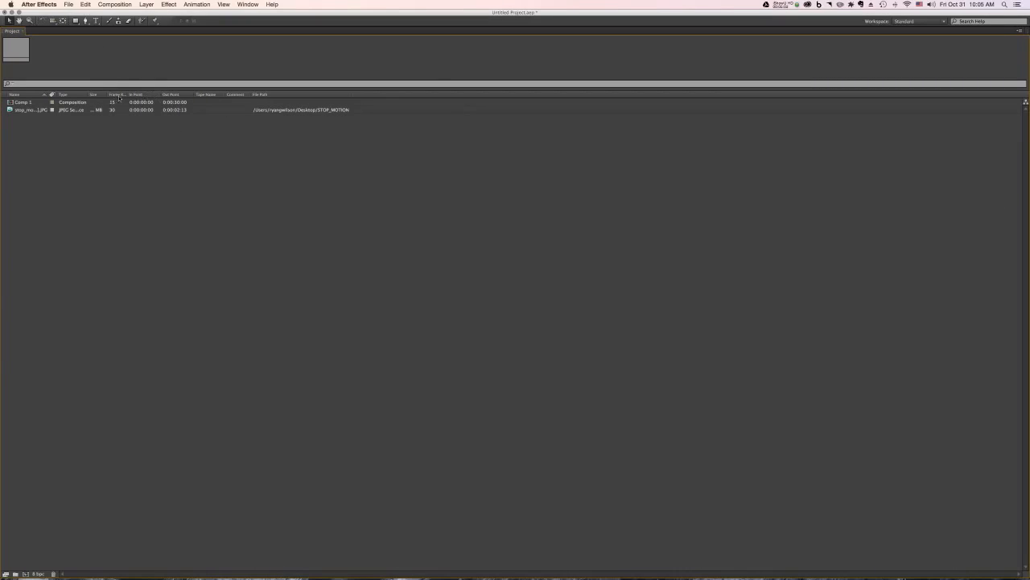
left_click(24, 103)
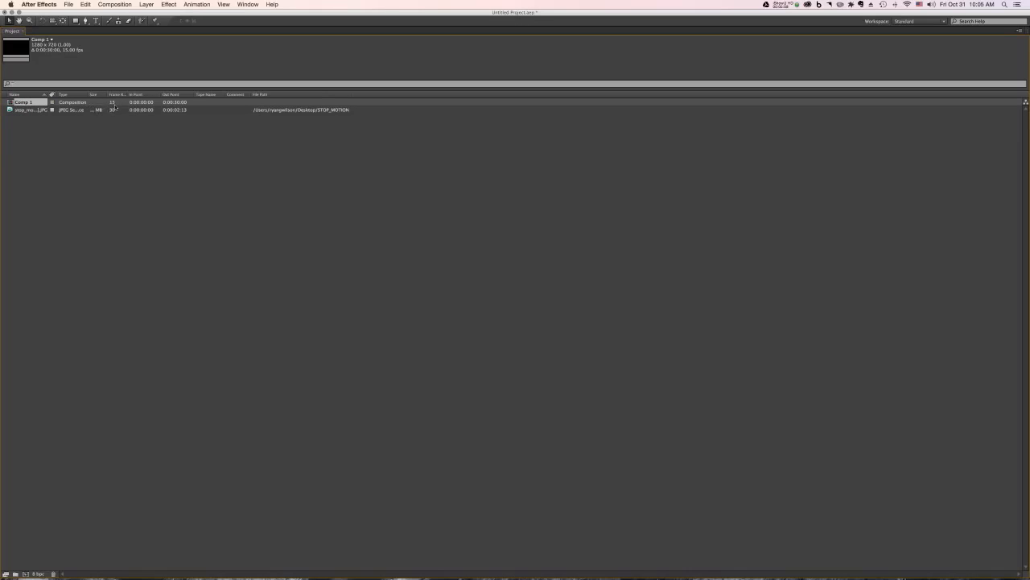
left_click(27, 111)
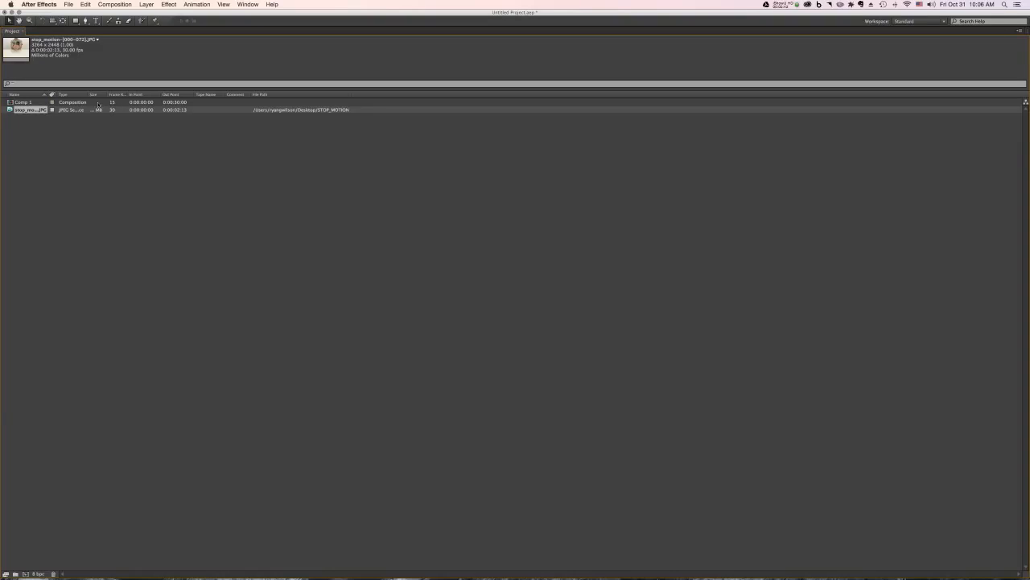
key("grave")
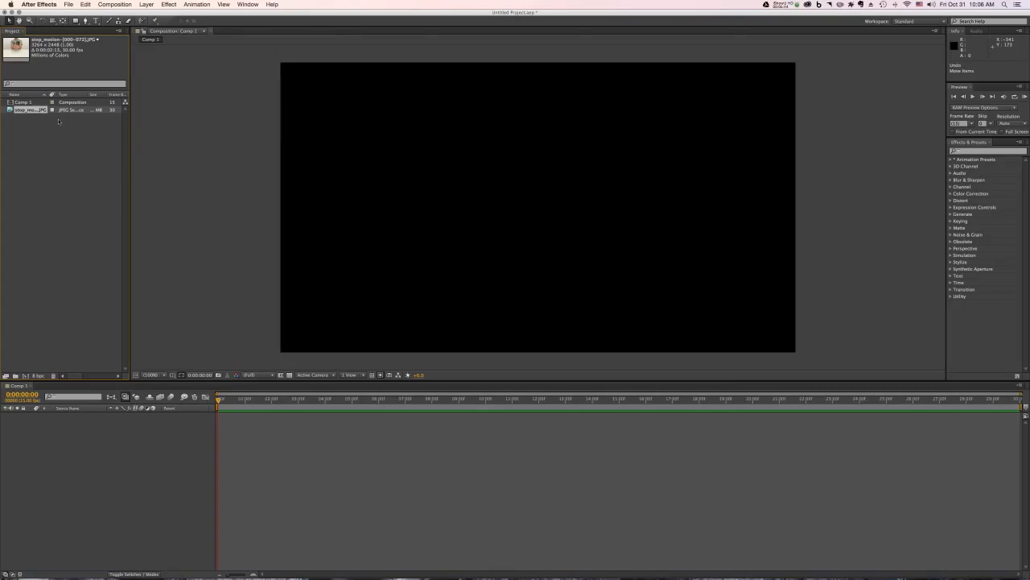
Interpret the JPEG sequence footage with an assumed frame rate of 15 frames per second.
left_click(31, 110)
left_click(69, 4)
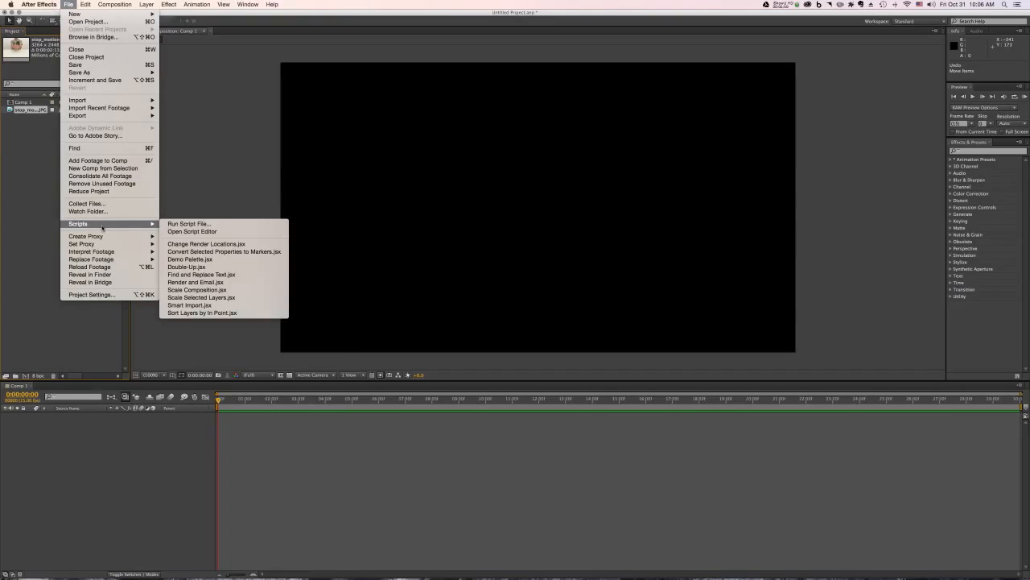
mouse_move(103, 253)
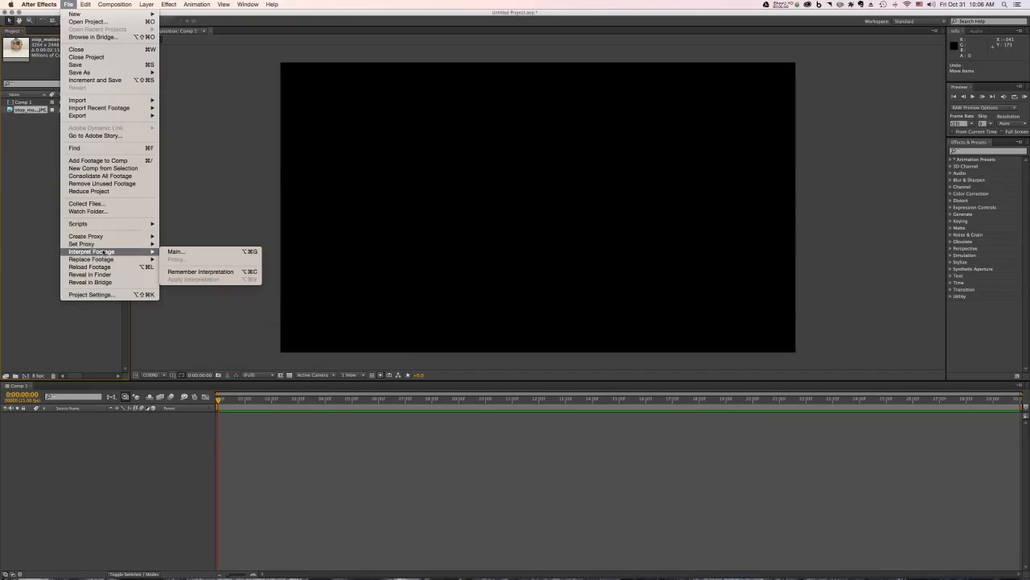
left_click(171, 252)
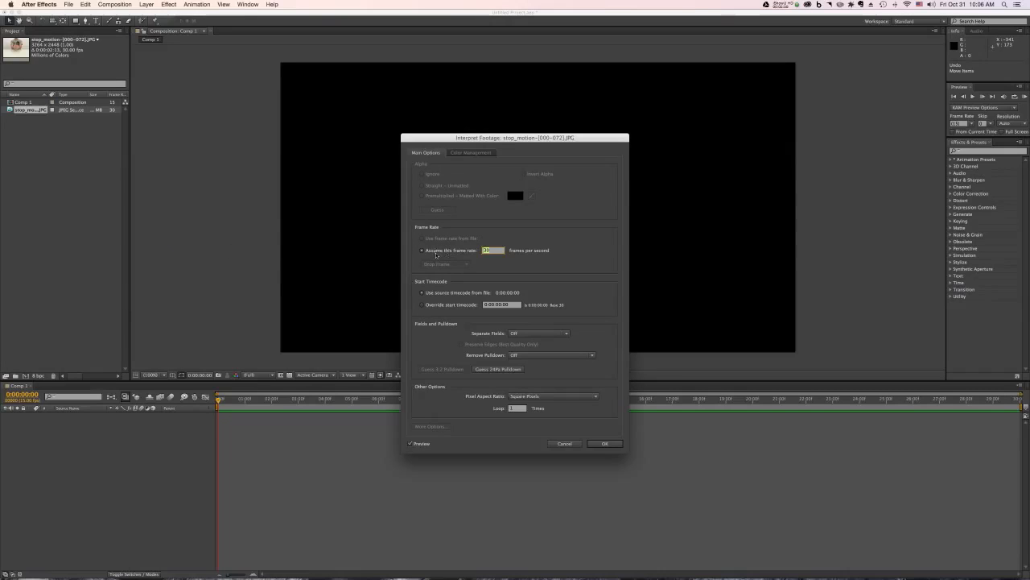
type("15")
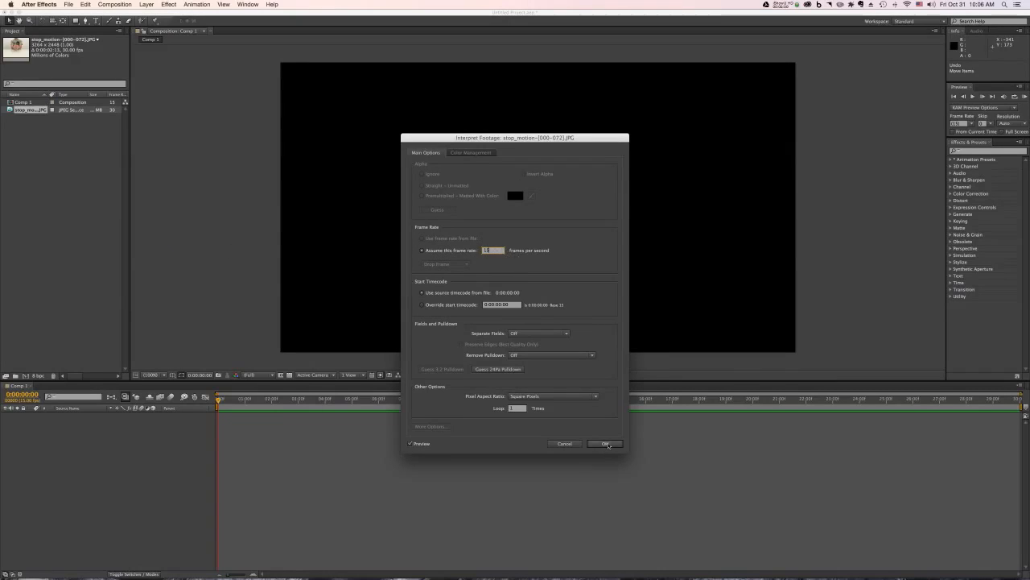
left_click(606, 444)
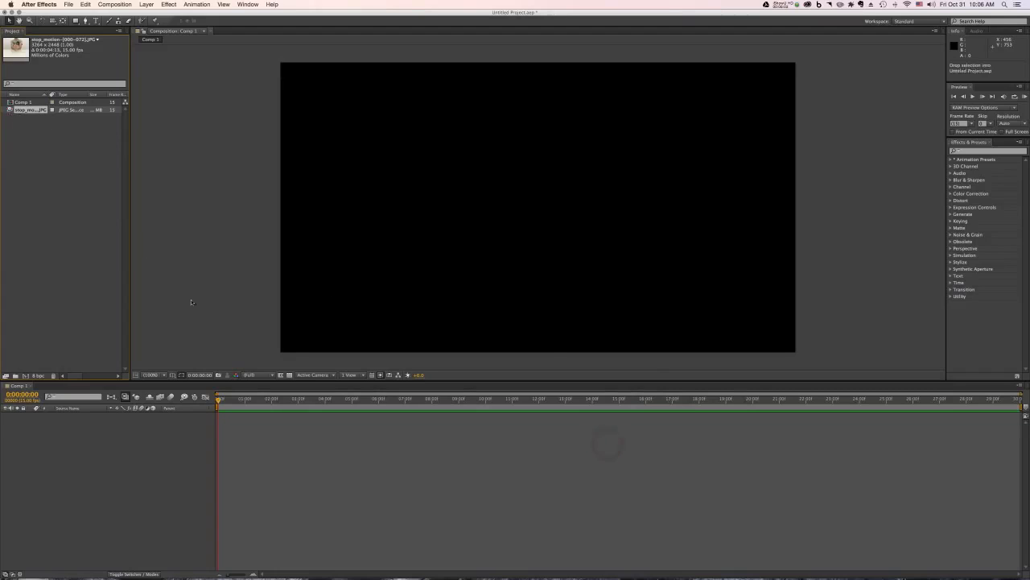
Place the JPEG sequence at the start of the Comp 1 timeline and scale its layer down proportionally to about 61%.
left_click_drag(30, 109, 229, 400)
left_click(278, 400)
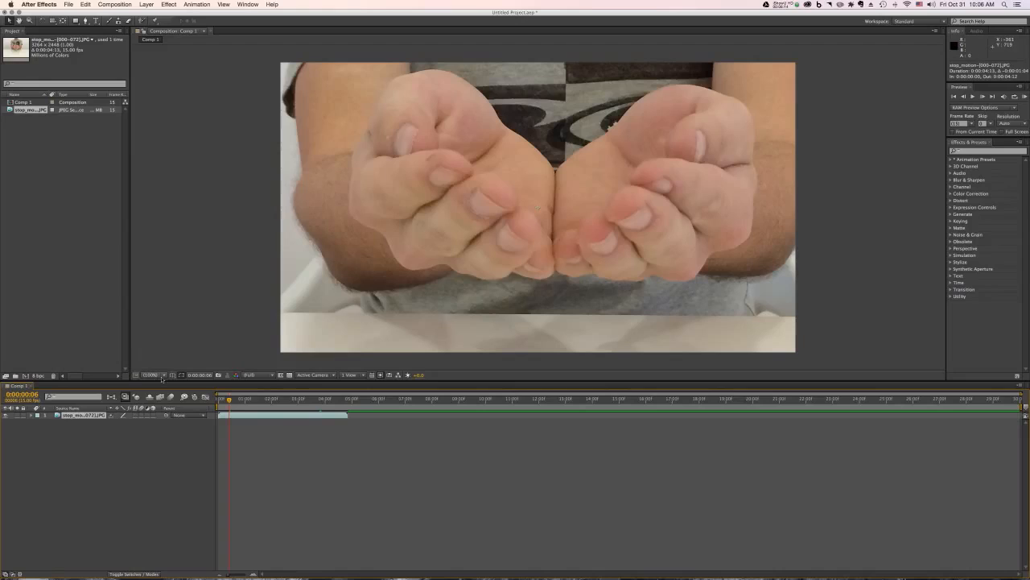
left_click(162, 375)
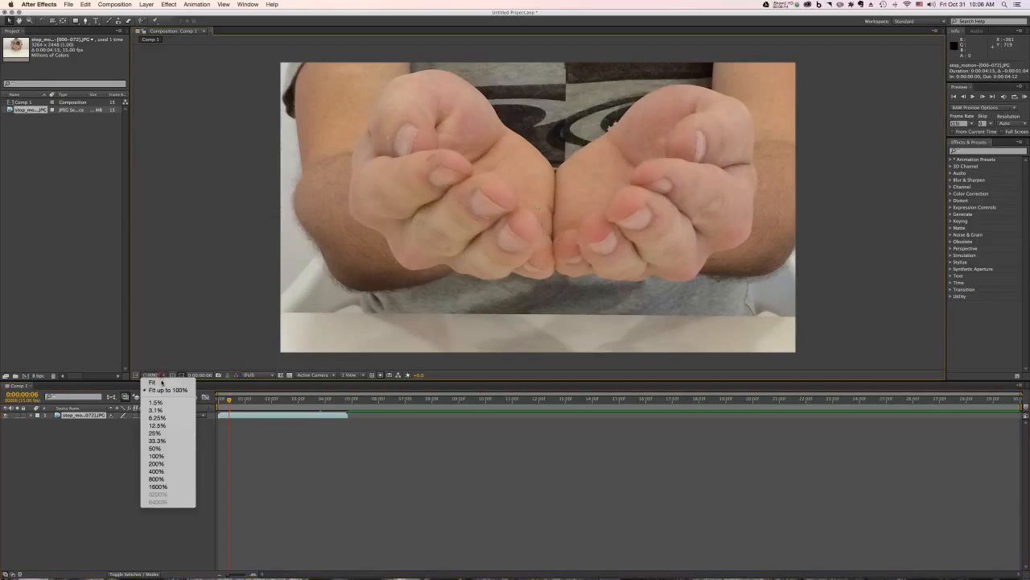
left_click(160, 433)
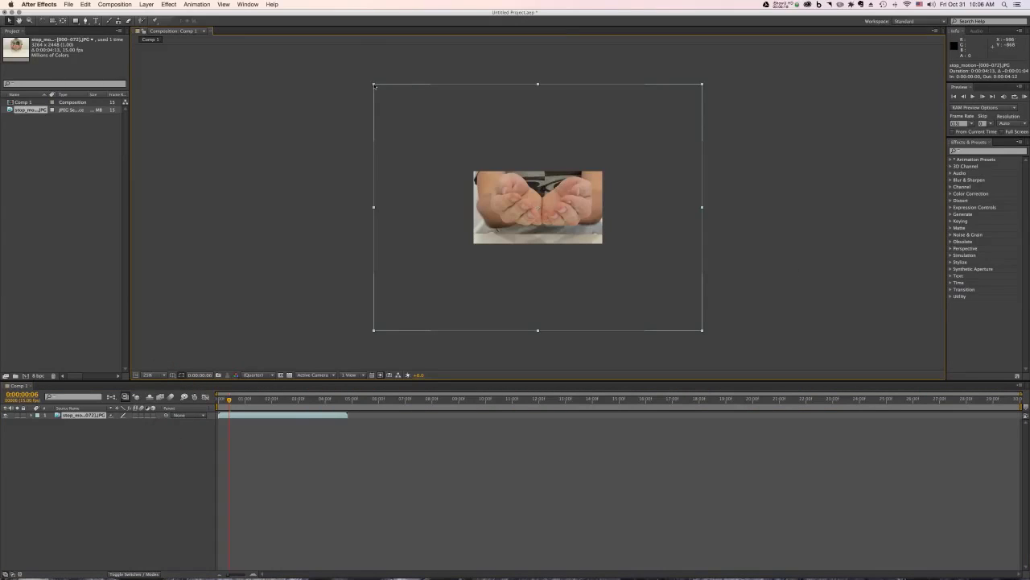
left_click_drag(375, 85, 368, 132)
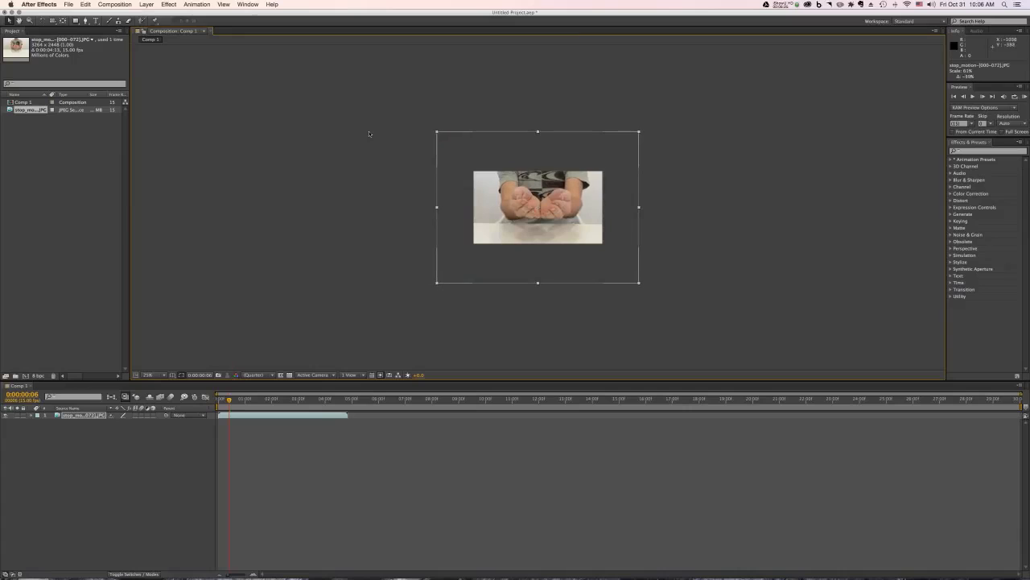
Reposition the sequence layer to about 612, 456 so the hands are well framed, and check the framing near the last photos.
left_click_drag(479, 190, 479, 196)
left_click_drag(244, 400, 347, 401)
left_click(517, 213)
left_click_drag(518, 213, 511, 230)
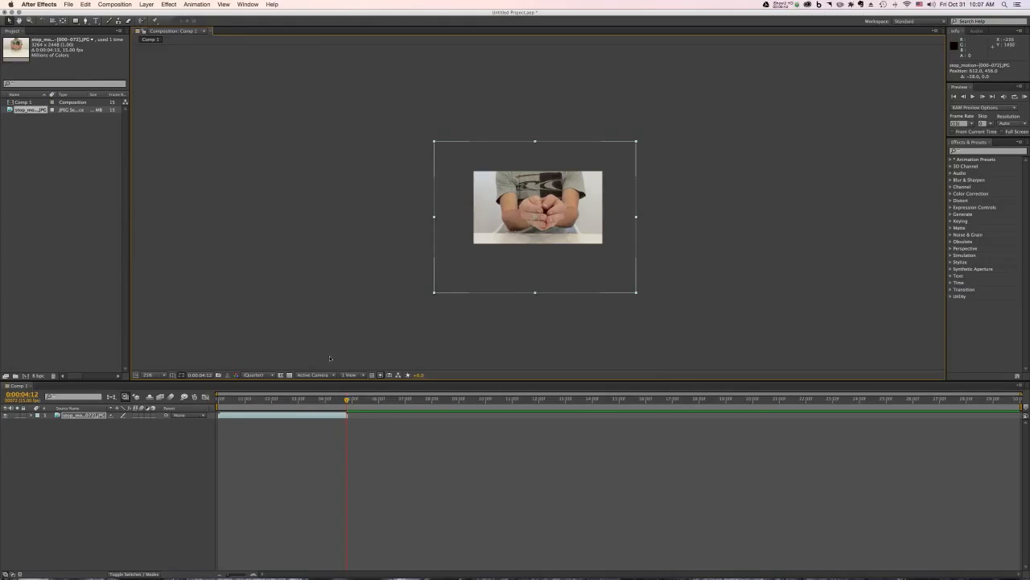
left_click_drag(348, 400, 339, 400)
left_click(148, 375)
left_click(166, 389)
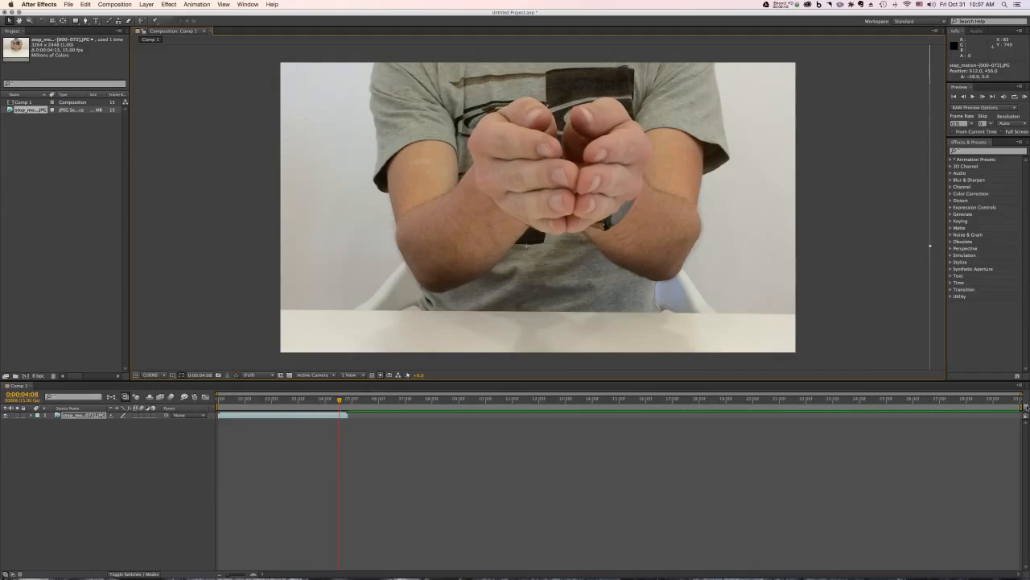
Scrub past the end of the JPEG sequence and try shortening the work area to 0:00:29:04.
mouse_move(339, 401)
left_mouse_down()
mouse_move(226, 401)
mouse_move(349, 404)
left_mouse_up()
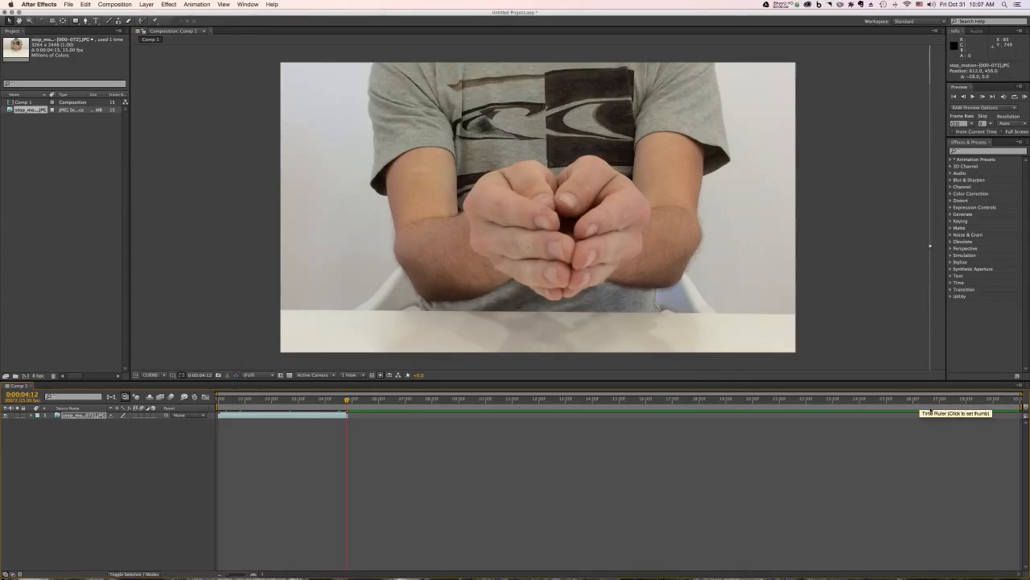
left_click_drag(347, 401, 439, 403)
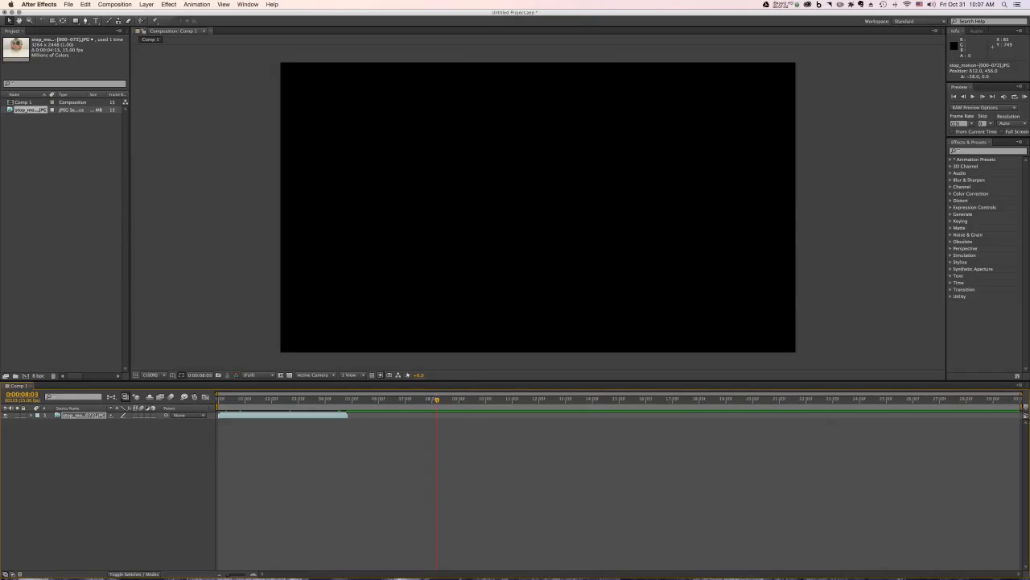
mouse_move(1022, 407)
left_mouse_down()
mouse_move(903, 407)
mouse_move(1010, 408)
left_mouse_up()
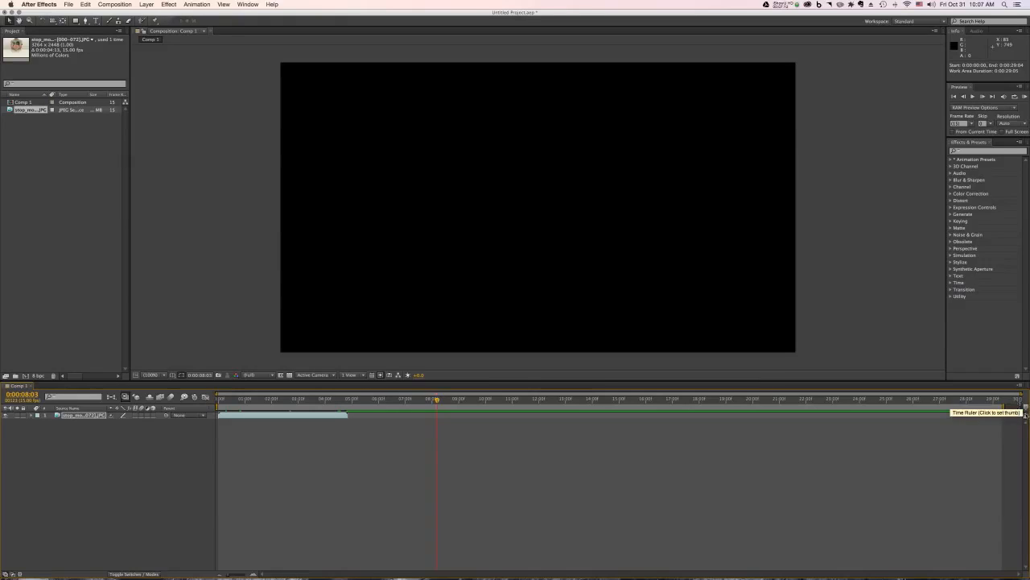
Check the duration of Comp 1 in its composition settings without changing anything.
left_click(123, 6)
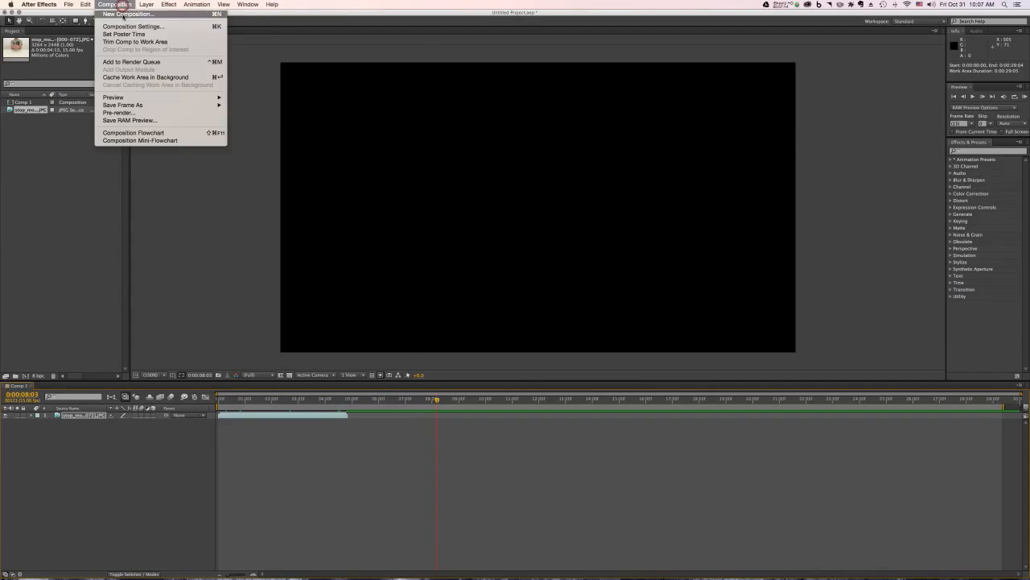
left_click(122, 27)
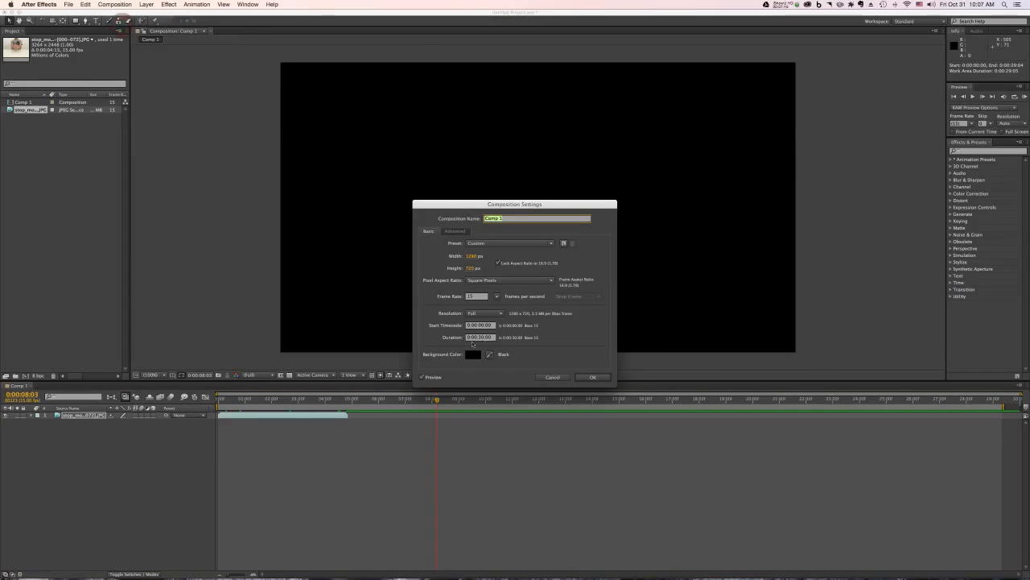
left_click(552, 377)
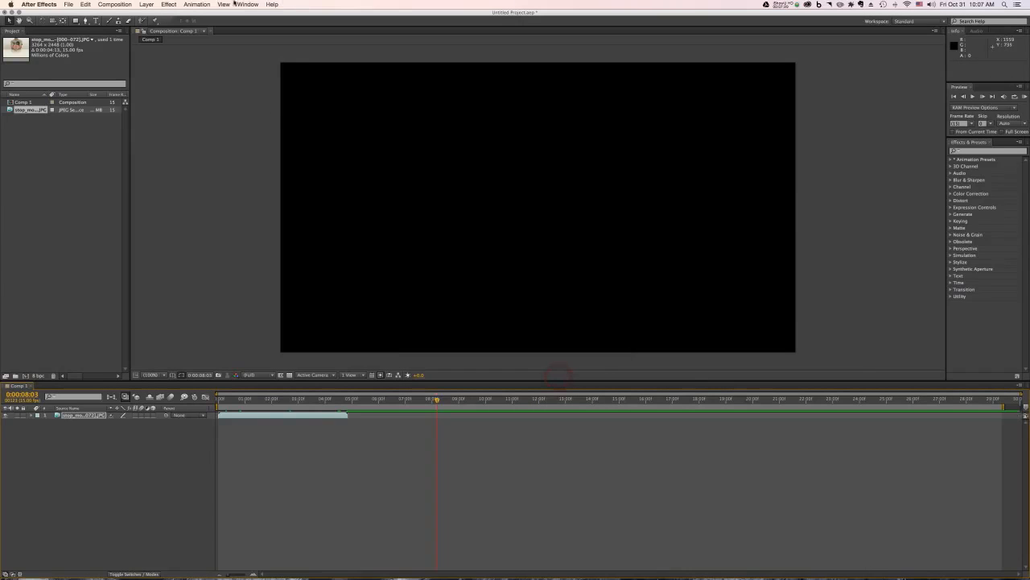
Set the duration of Comp 1 to 45 seconds in the composition settings.
left_click(104, 5)
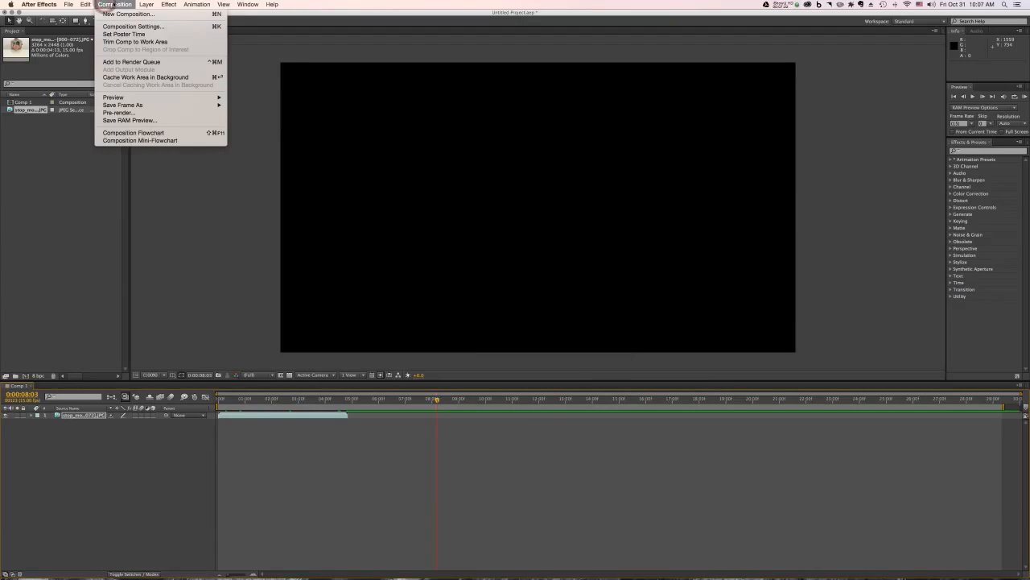
left_click(121, 27)
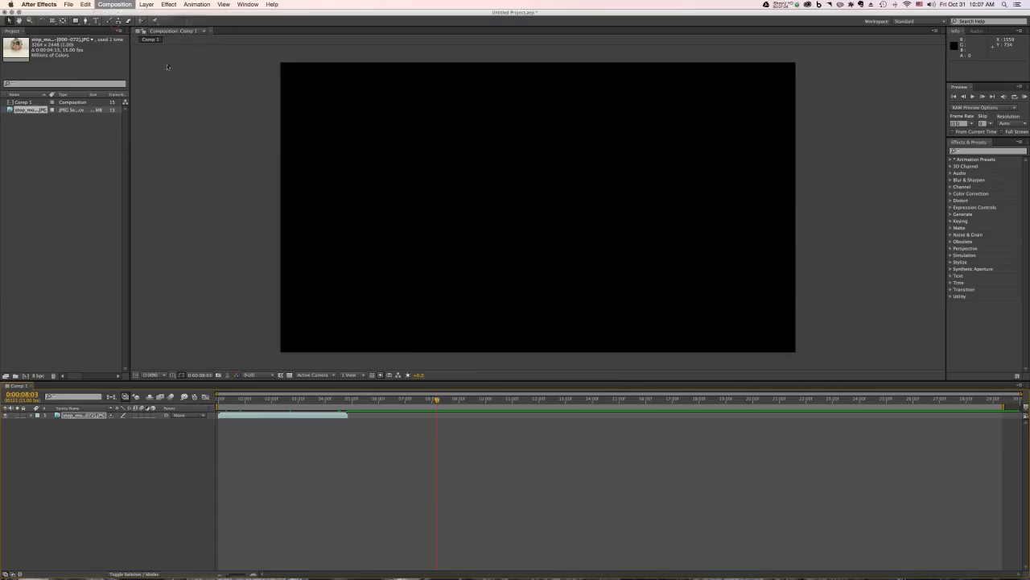
left_click(481, 337)
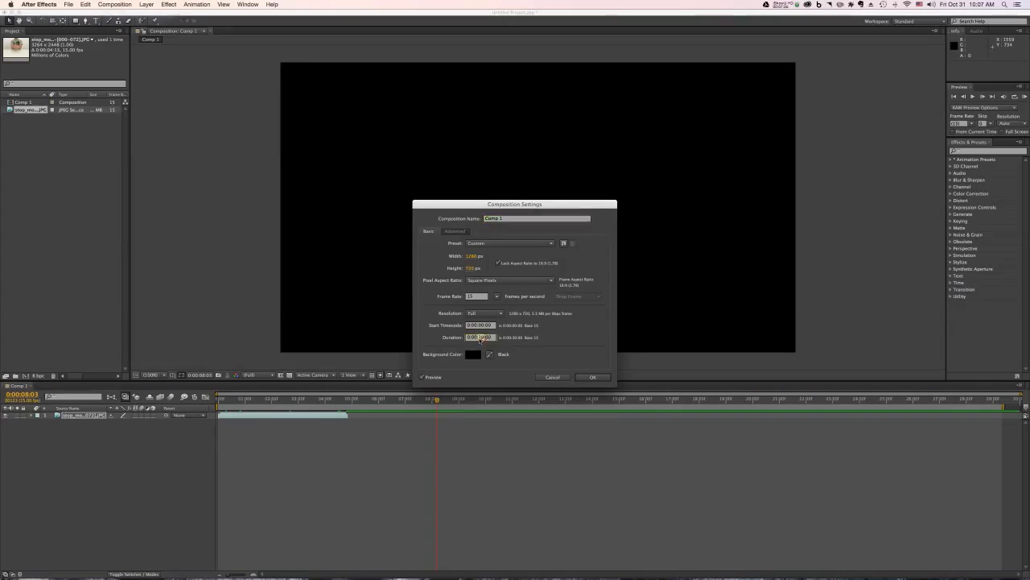
type("20")
left_click(595, 377)
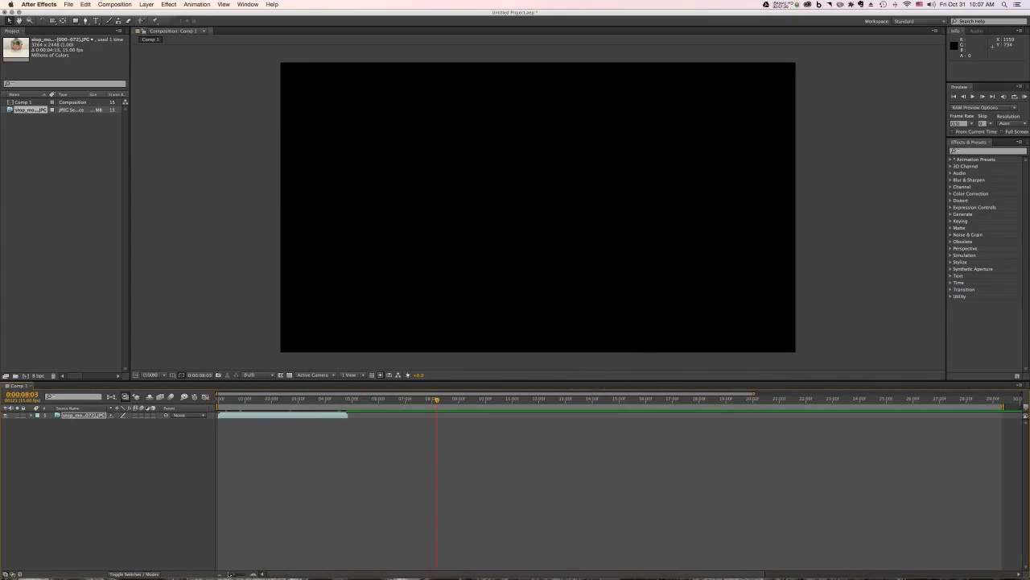
Stretch the work area across Comp 1, trim its end to 0:00:04:11 at the sequence's end, and return the playhead to the start.
left_click_drag(232, 574, 223, 574)
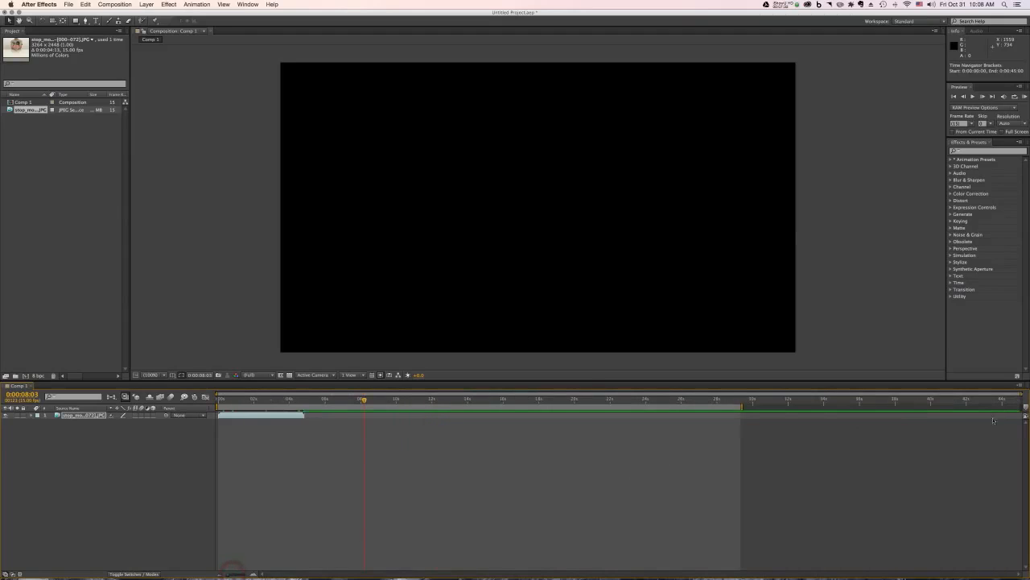
left_click_drag(740, 406, 1021, 407)
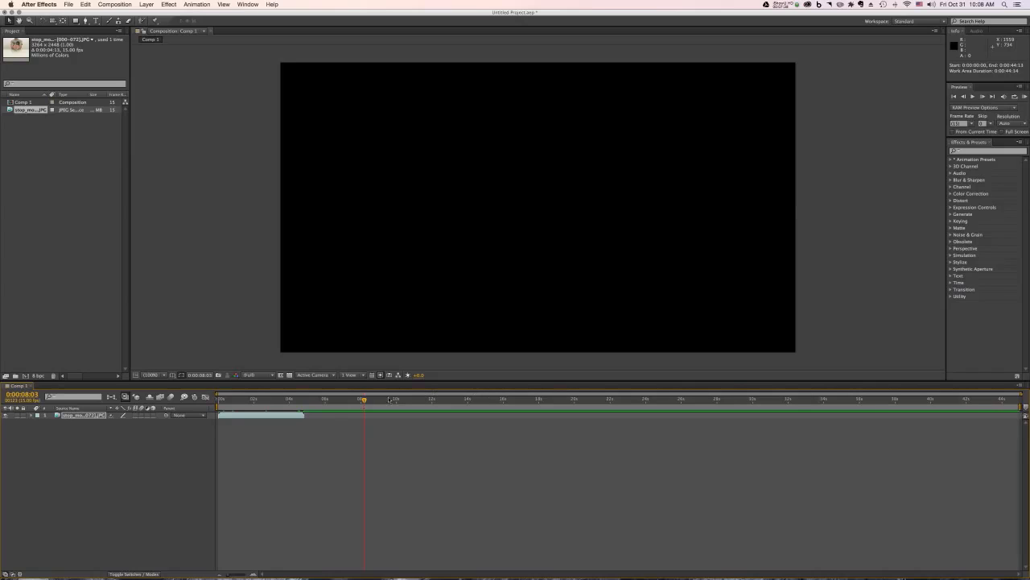
left_click_drag(314, 402, 303, 401)
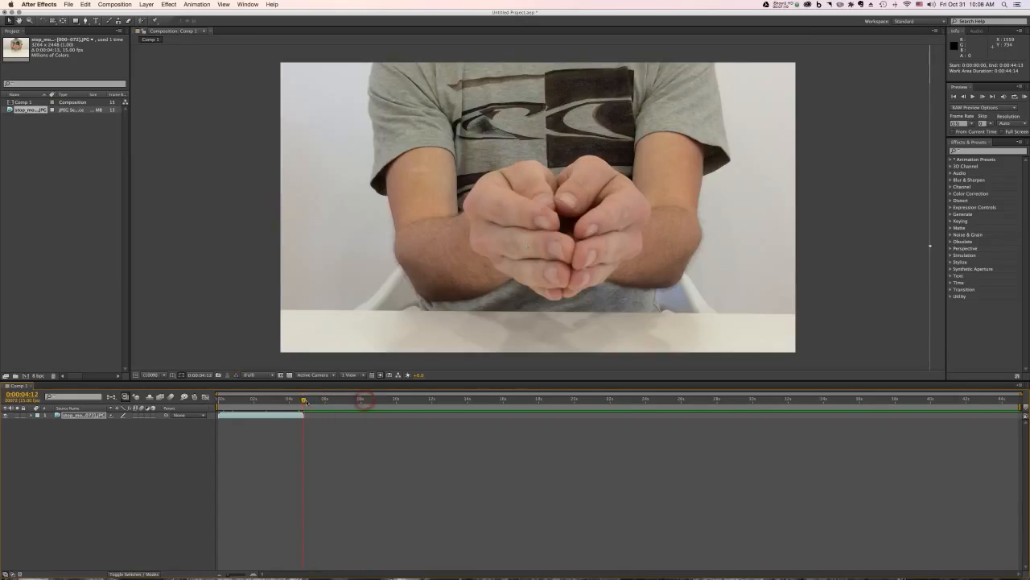
left_click_drag(1021, 407, 305, 407)
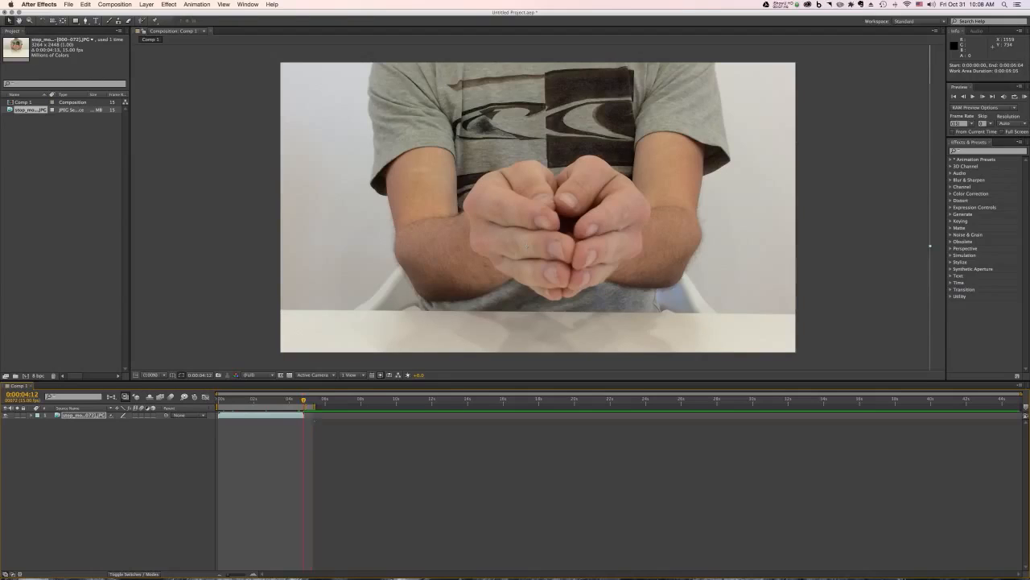
left_click_drag(303, 402, 303, 402)
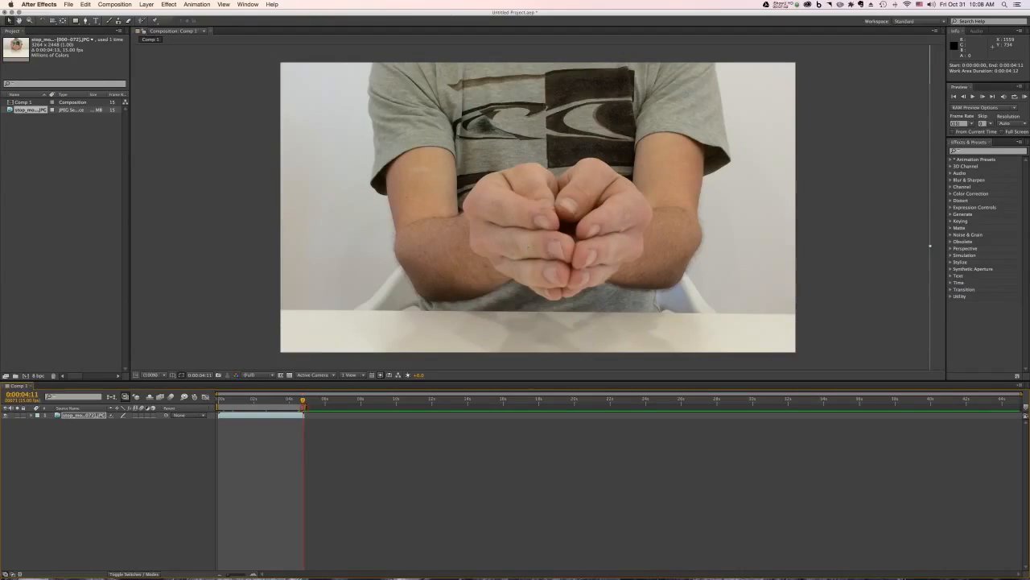
left_click_drag(303, 402, 183, 400)
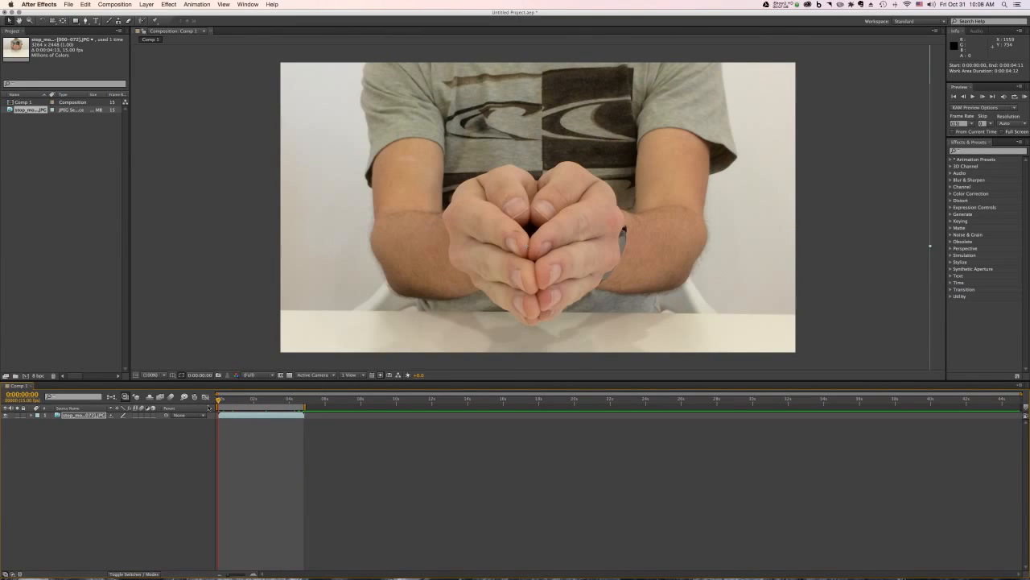
left_click_drag(230, 574, 234, 574)
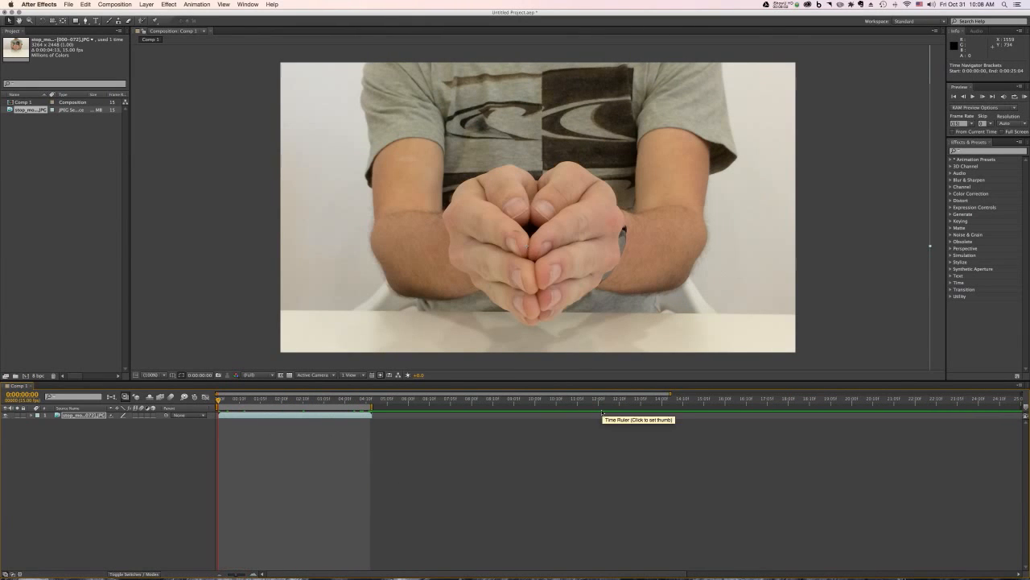